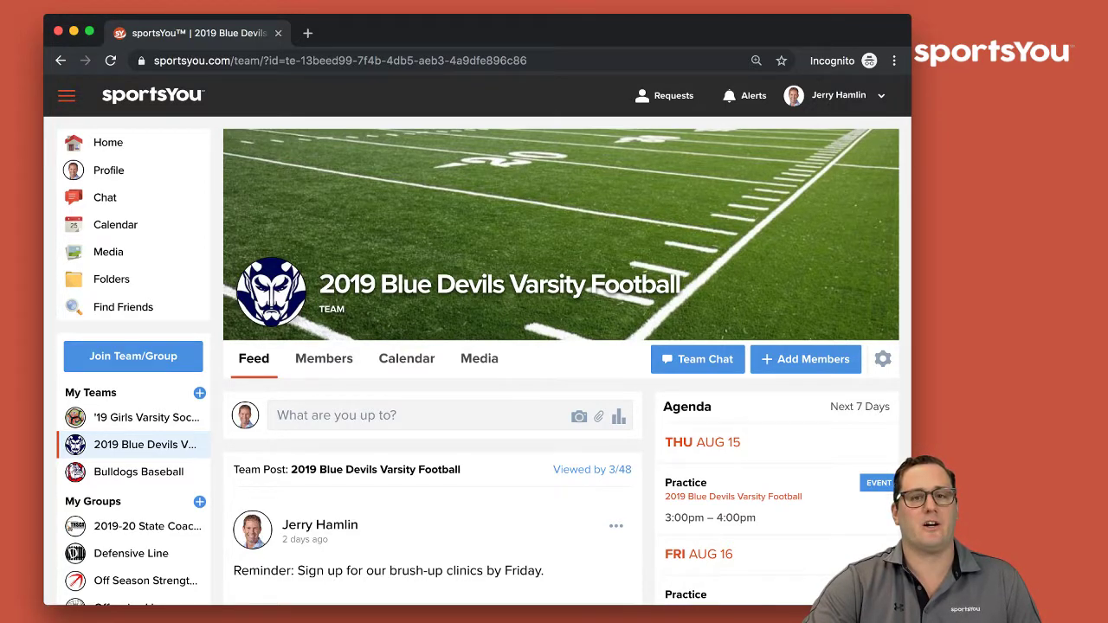
Open the team's calendar and look through the events scheduled in August 2019.
left_click(407, 358)
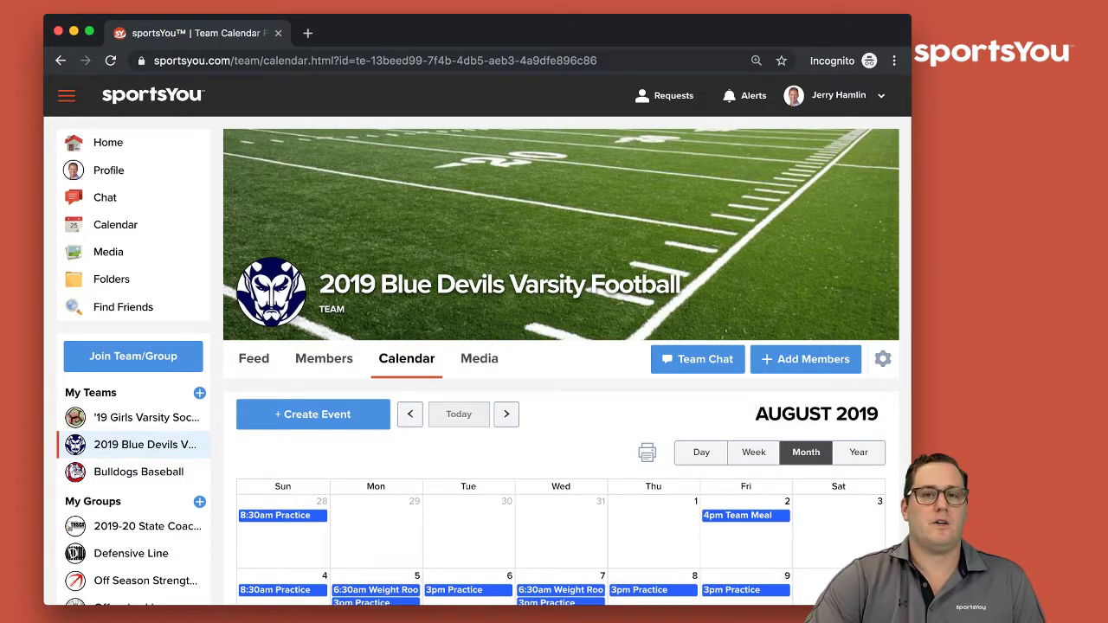
scroll(561, 364, "down", 2)
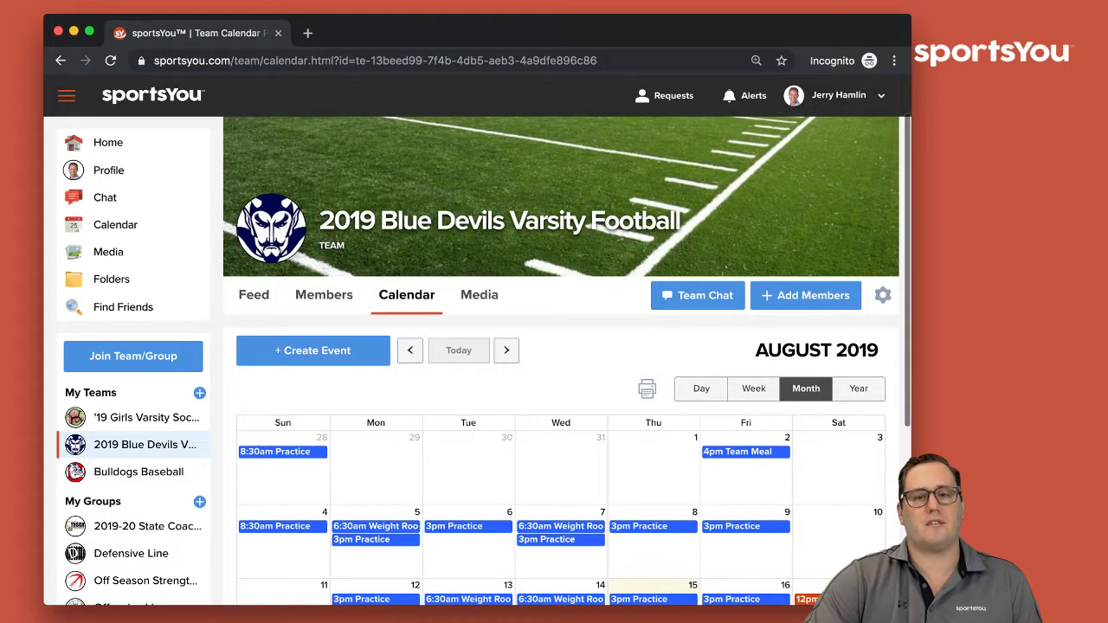
scroll(561, 364, "down", 1)
scroll(561, 364, "down", 1)
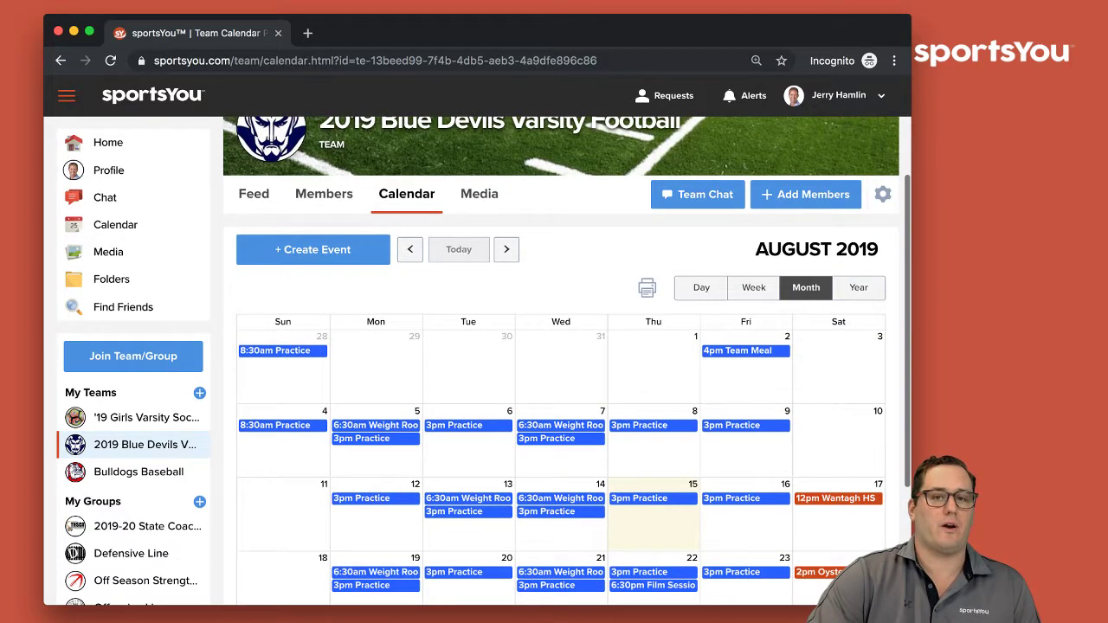
scroll(561, 364, "down", 4)
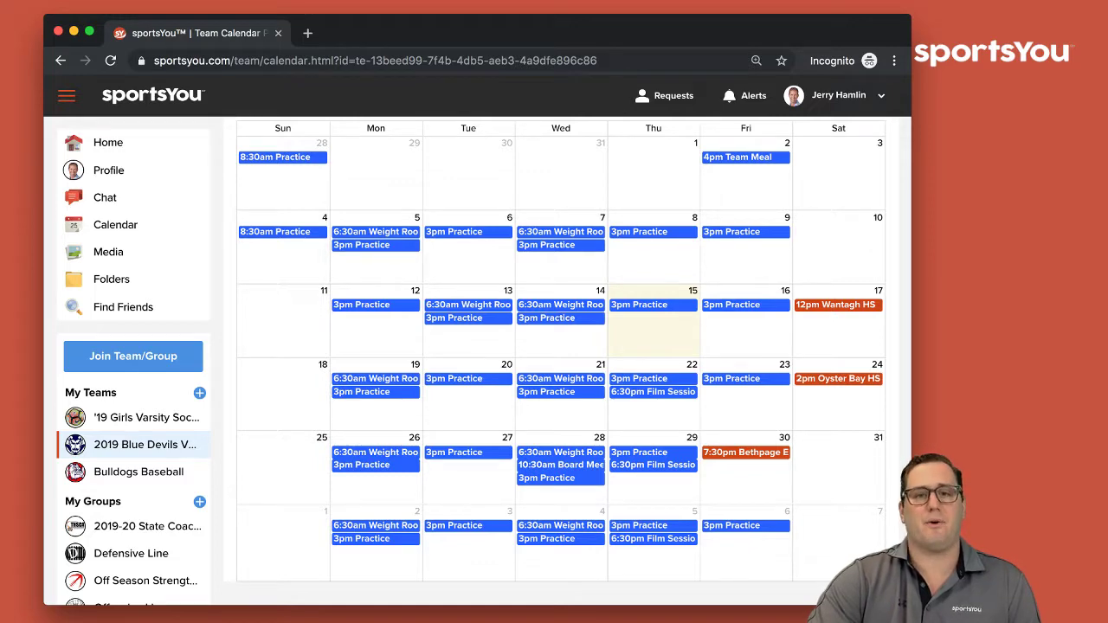
scroll(561, 363, "up", 2)
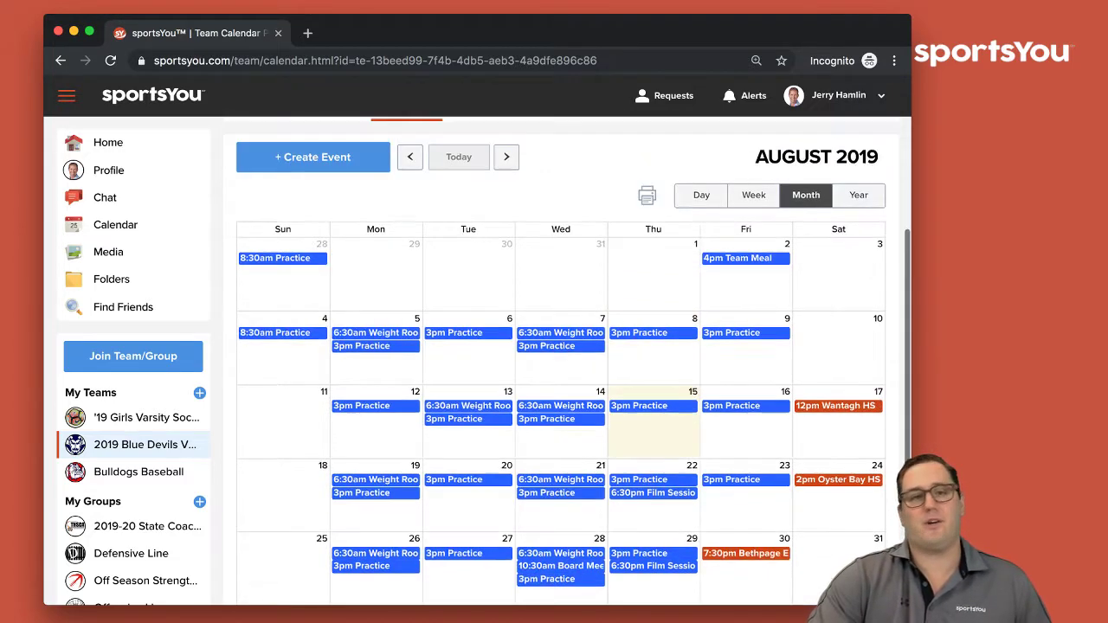
scroll(561, 364, "up", 3)
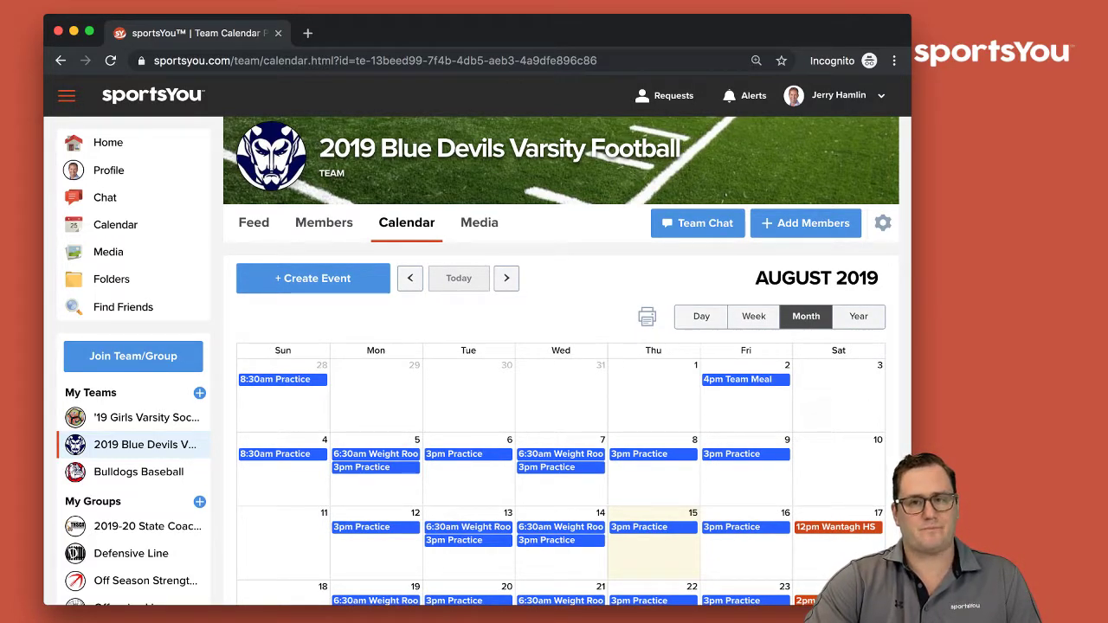
scroll(561, 363, "down", 1)
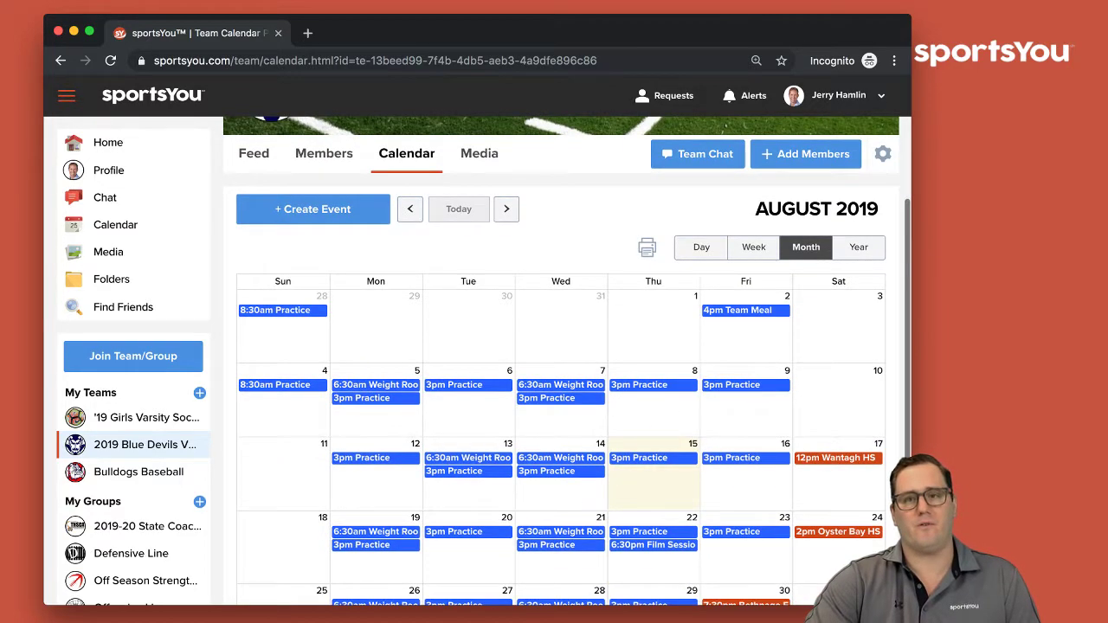
scroll(566, 362, "down", 1)
scroll(566, 361, "down", 1)
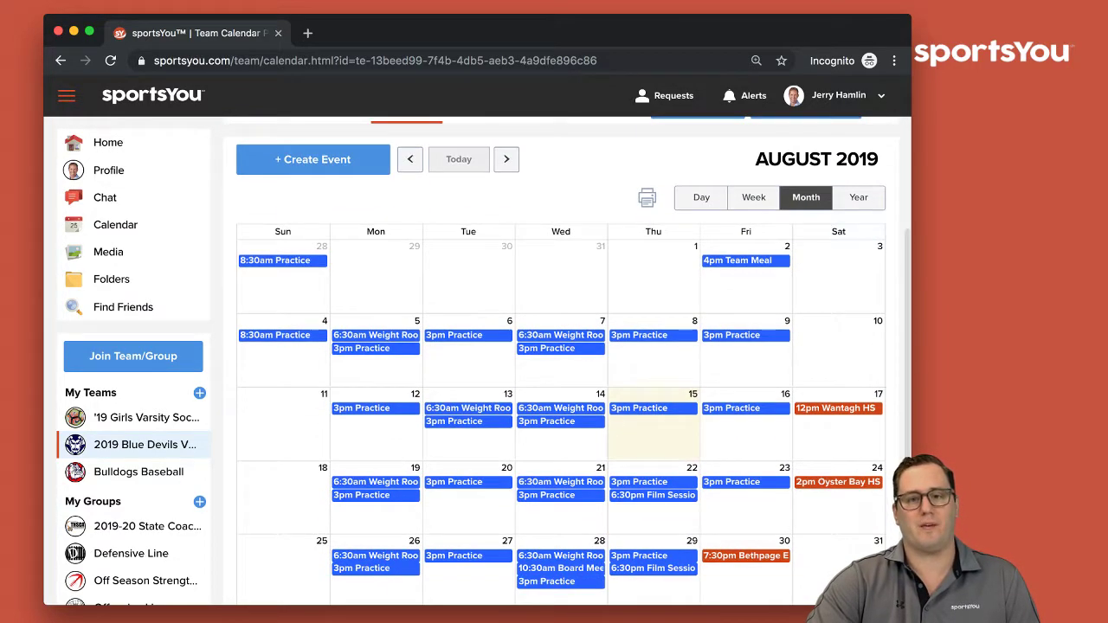
Look over the team's schedule for August 11–17 in the week view and August 15 in the day view.
left_click(753, 197)
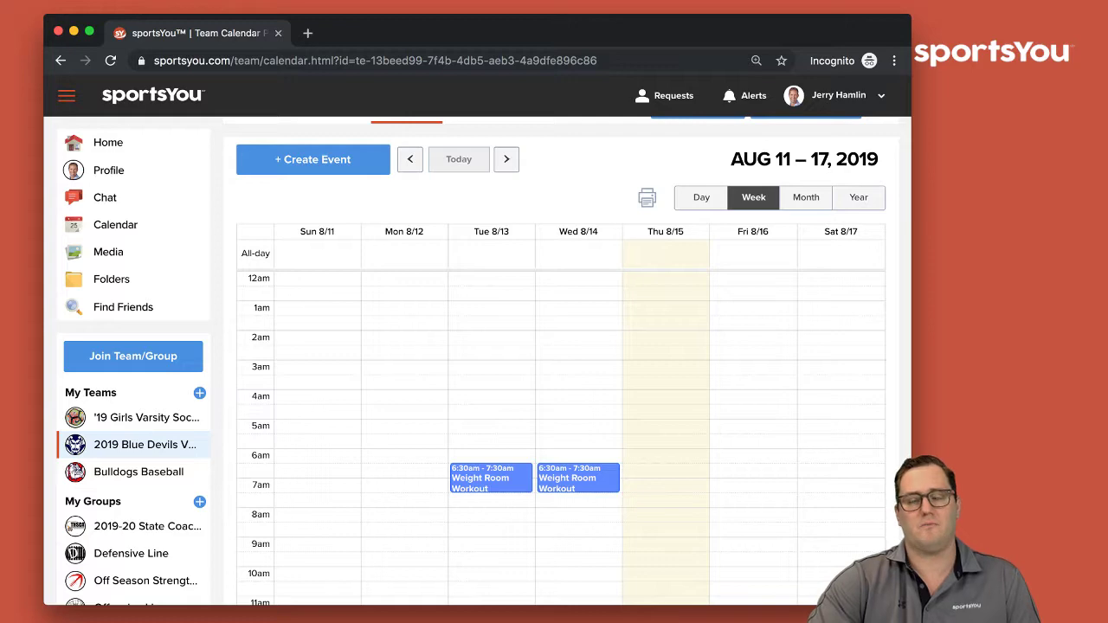
scroll(562, 364, "down", 4)
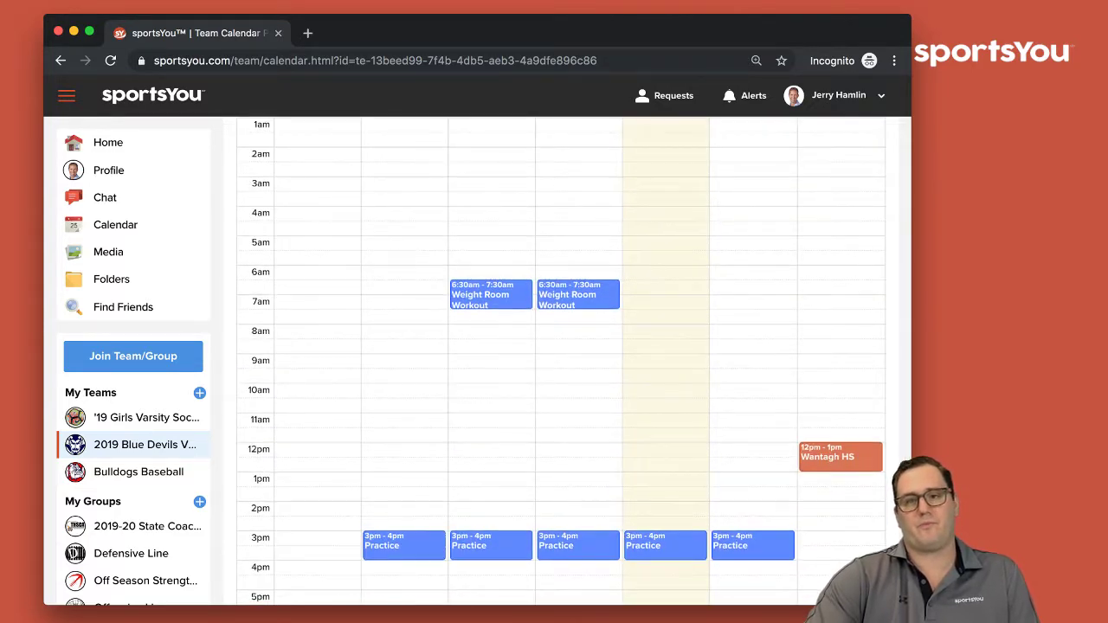
scroll(561, 364, "up", 2)
scroll(561, 364, "up", 8)
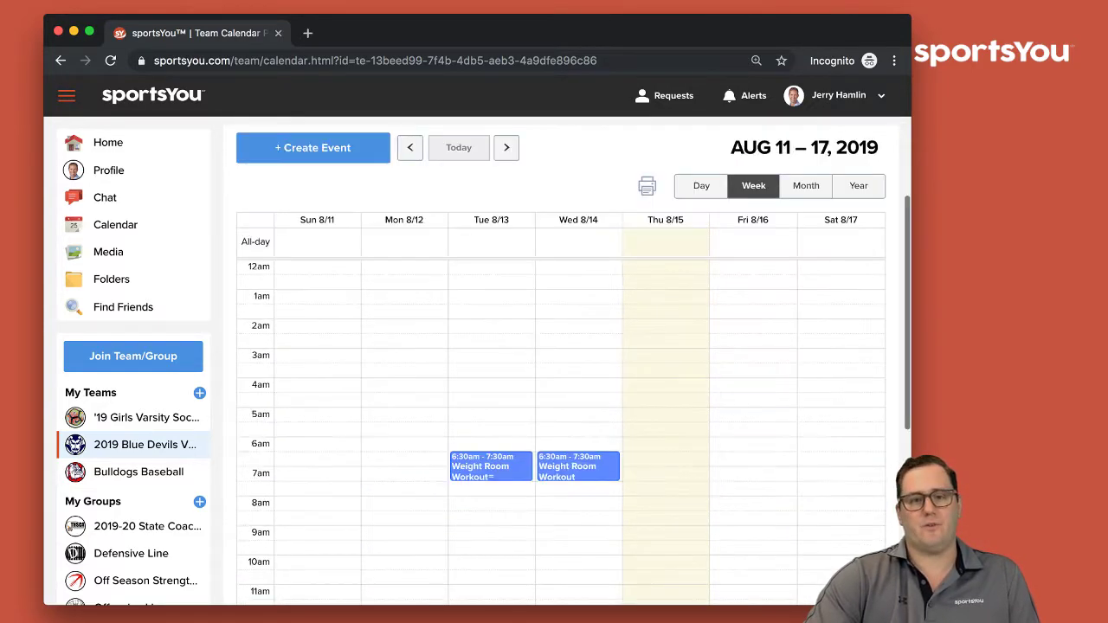
left_click(701, 453)
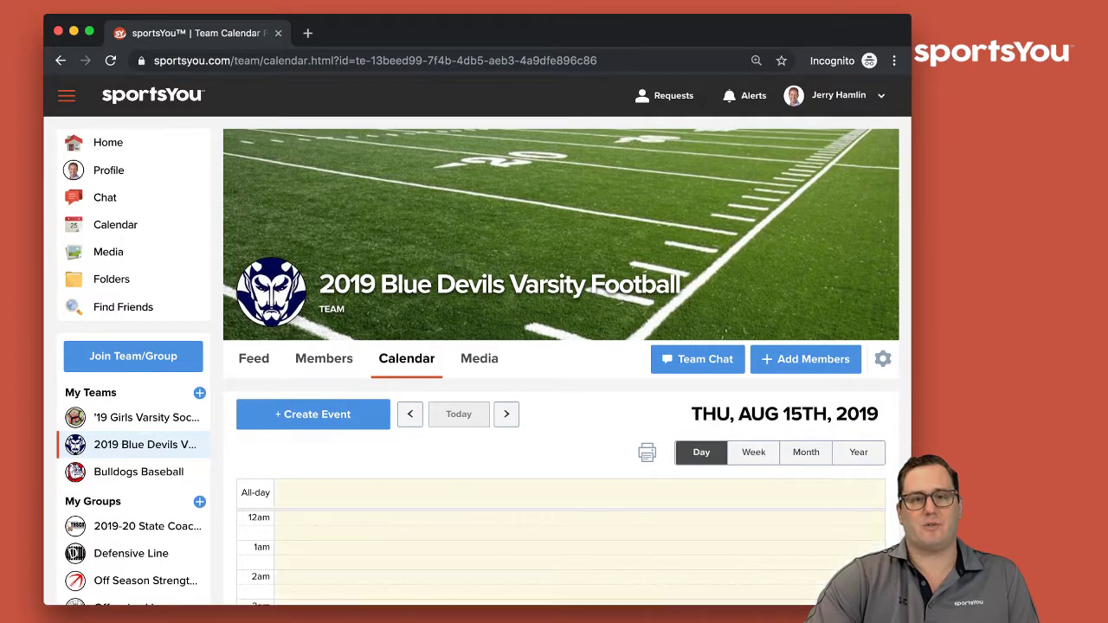
scroll(561, 364, "down", 8)
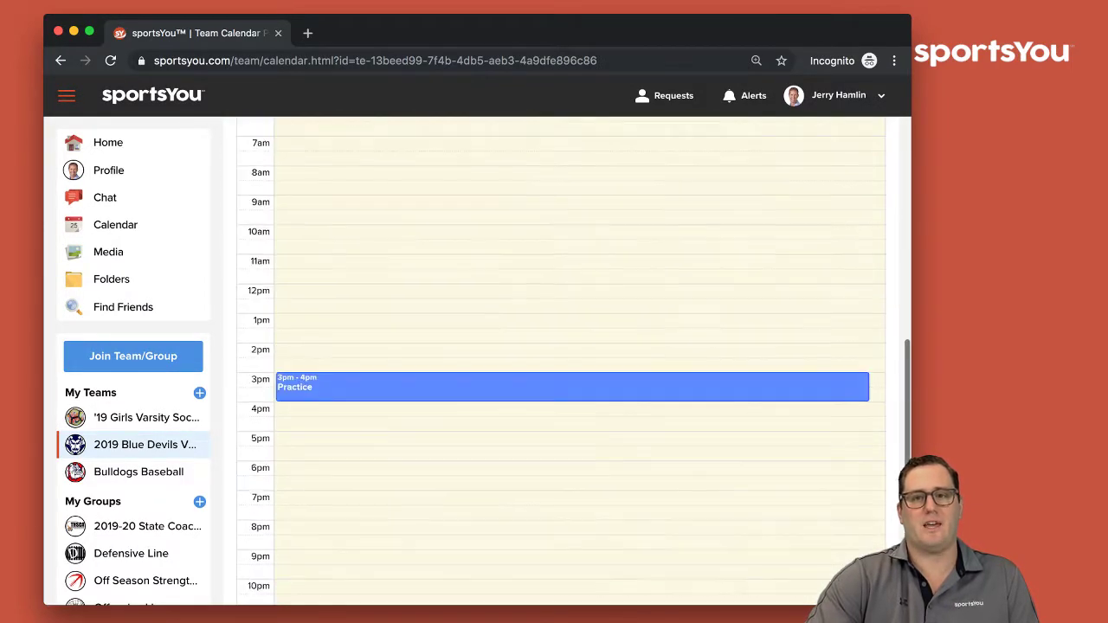
scroll(561, 363, "down", 1)
scroll(561, 364, "up", 6)
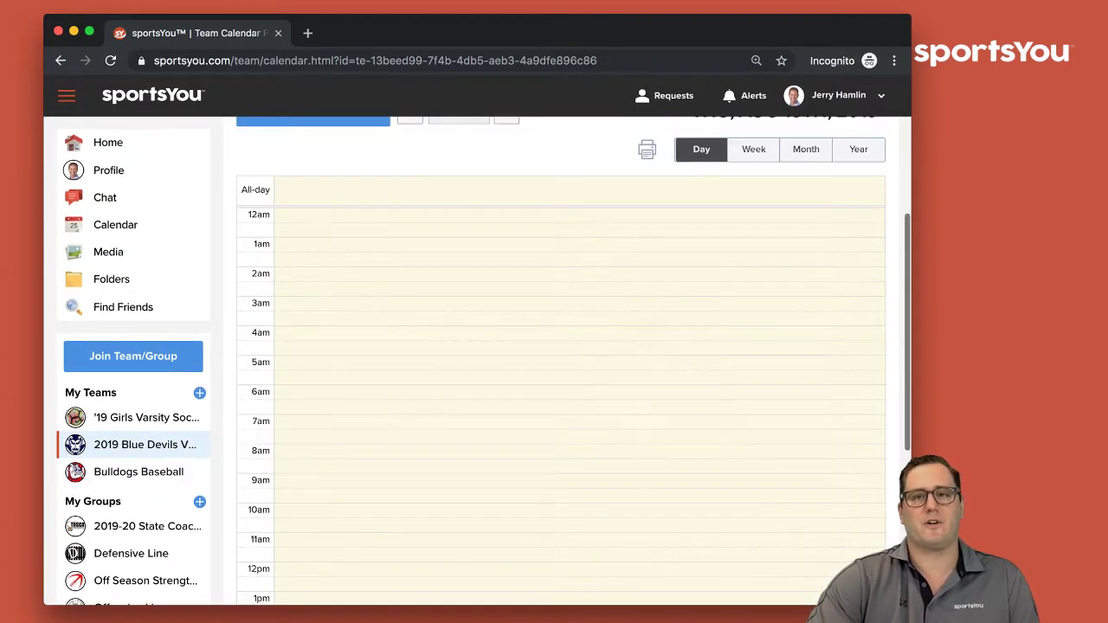
Show the team's events for the whole year, and return the calendar to the month view.
left_click(859, 193)
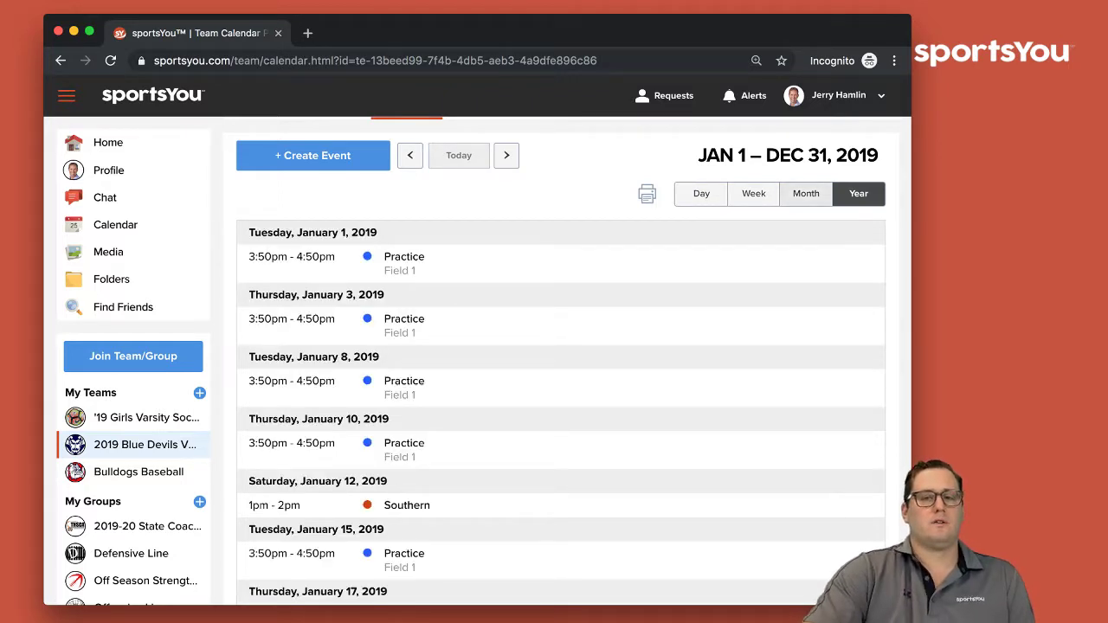
left_click(806, 193)
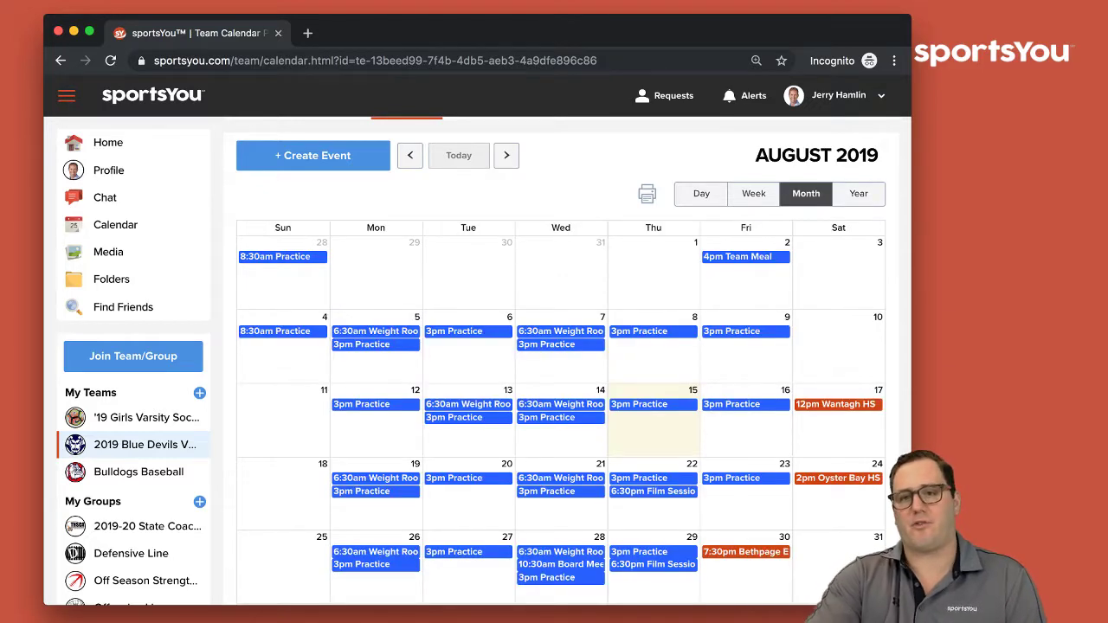
Start a new event on the team calendar and name it Practice.
scroll(561, 360, "up", 3)
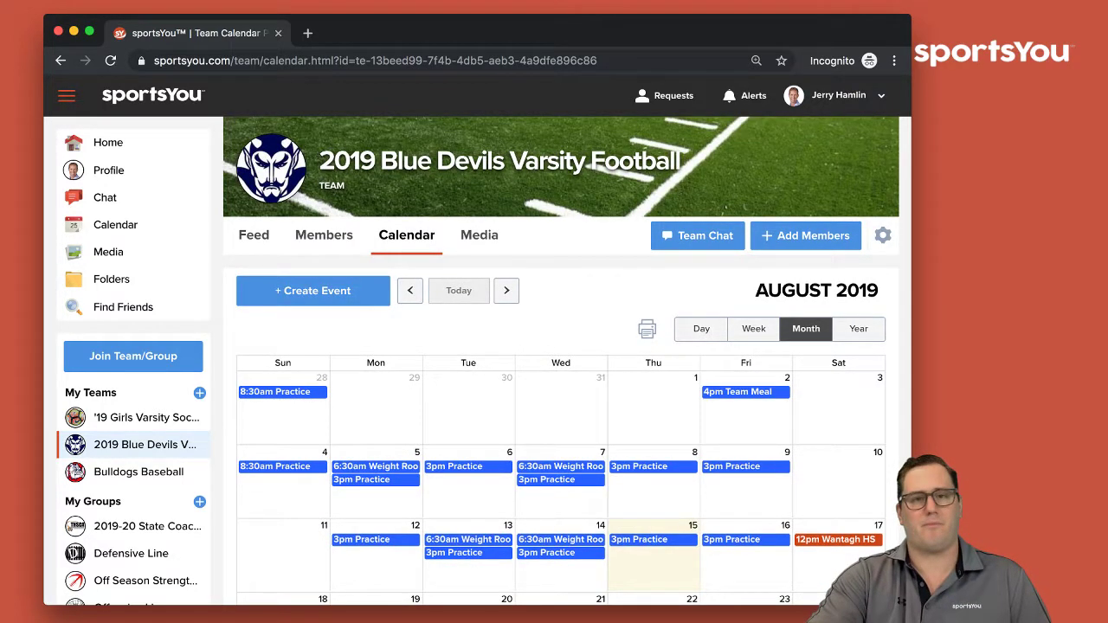
scroll(561, 360, "up", 1)
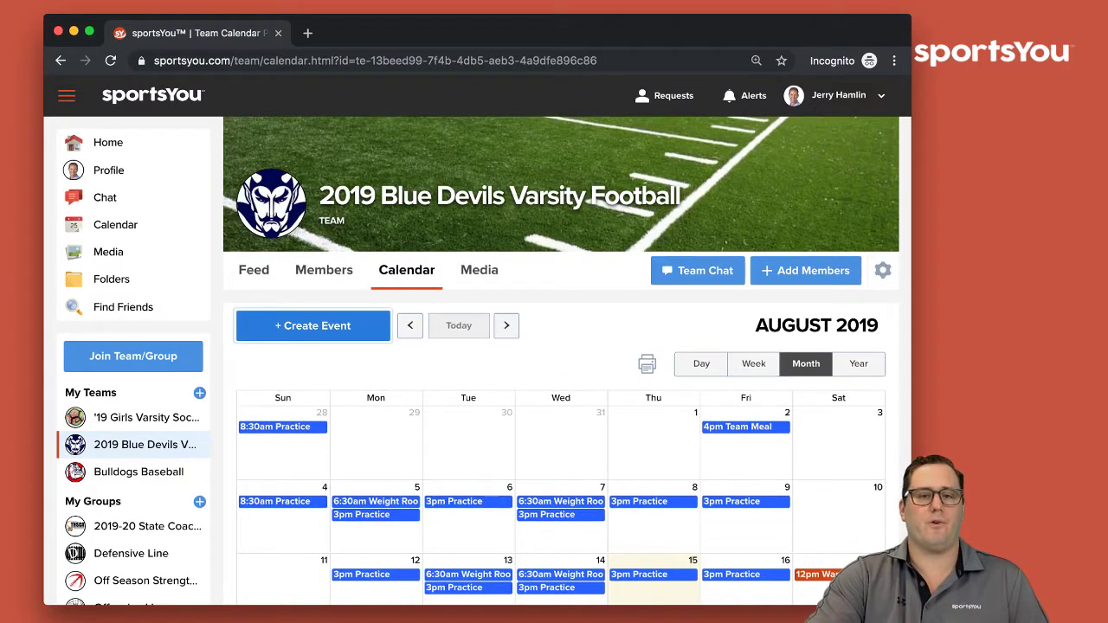
left_click(313, 326)
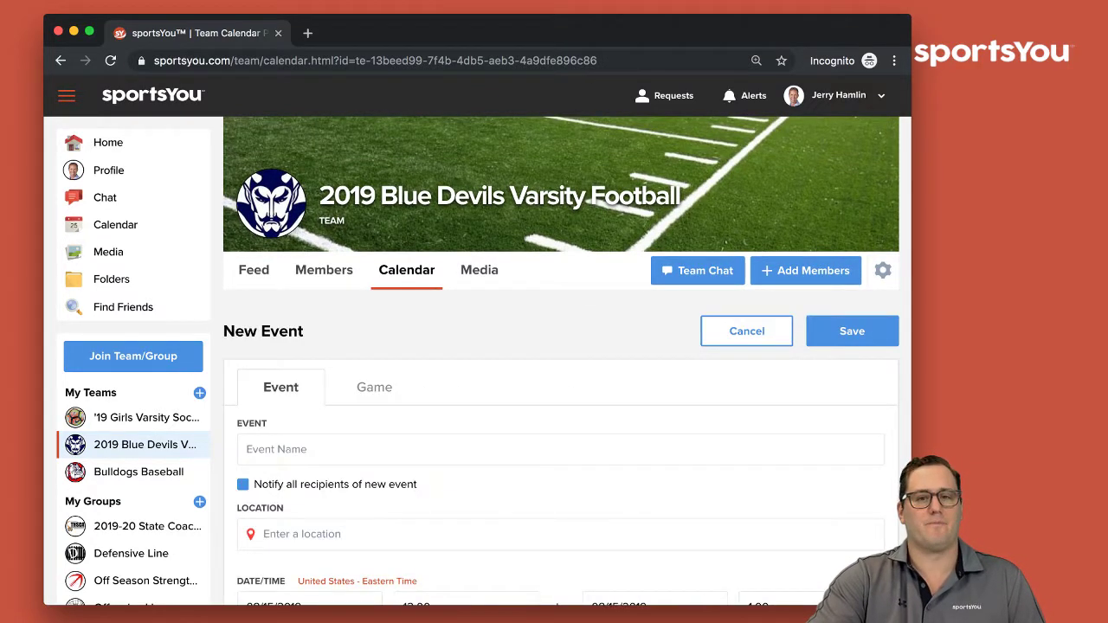
scroll(561, 483, "down", 2)
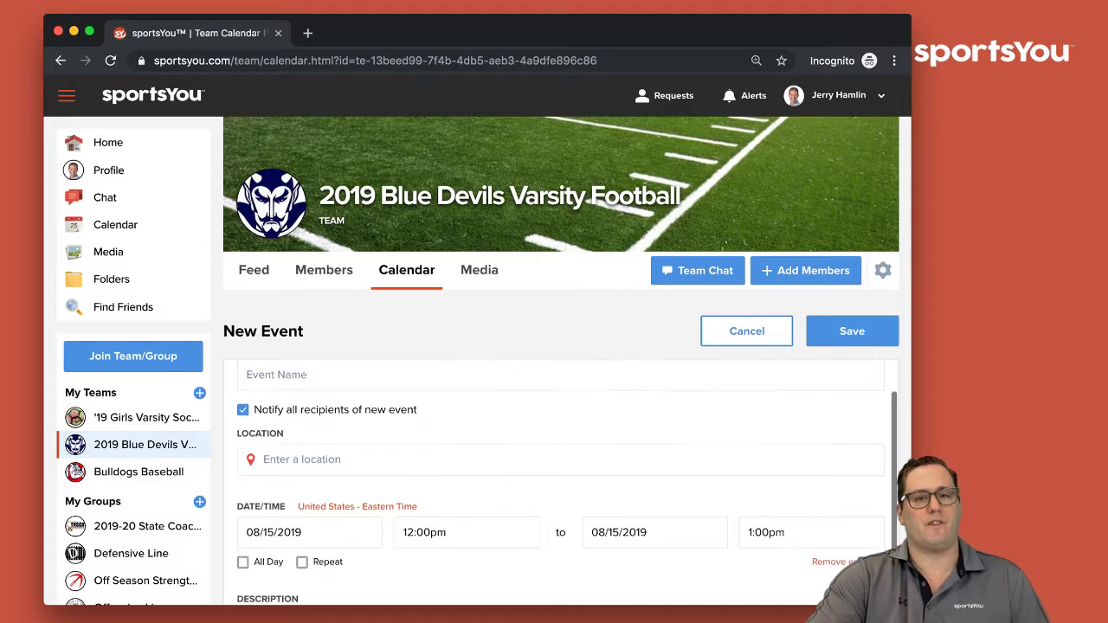
scroll(561, 483, "up", 2)
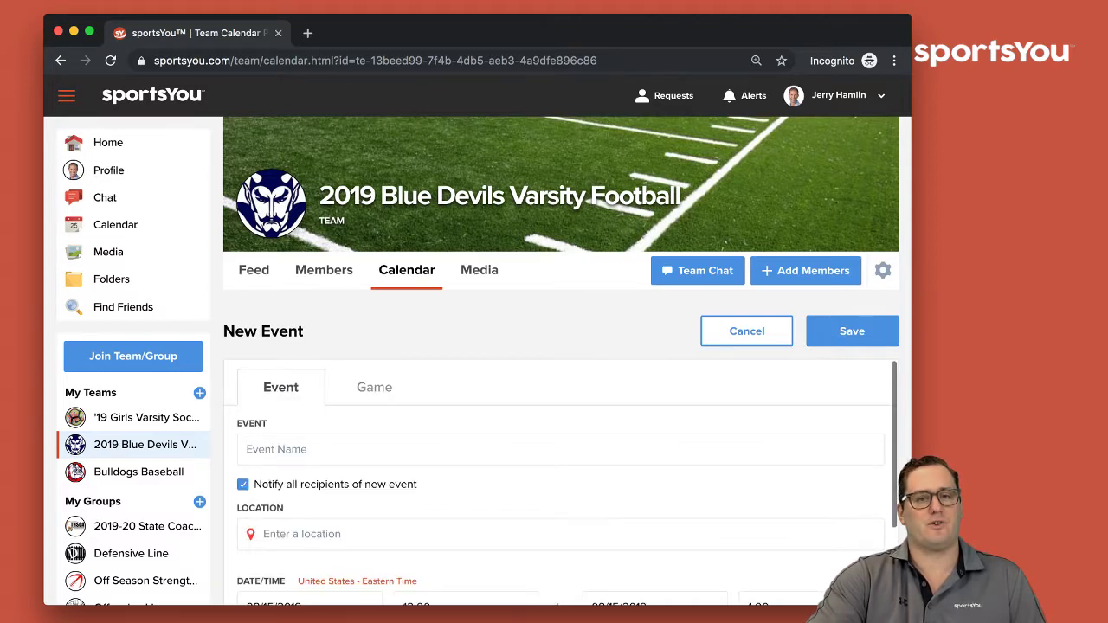
scroll(374, 387, "down", 1)
left_click(346, 426)
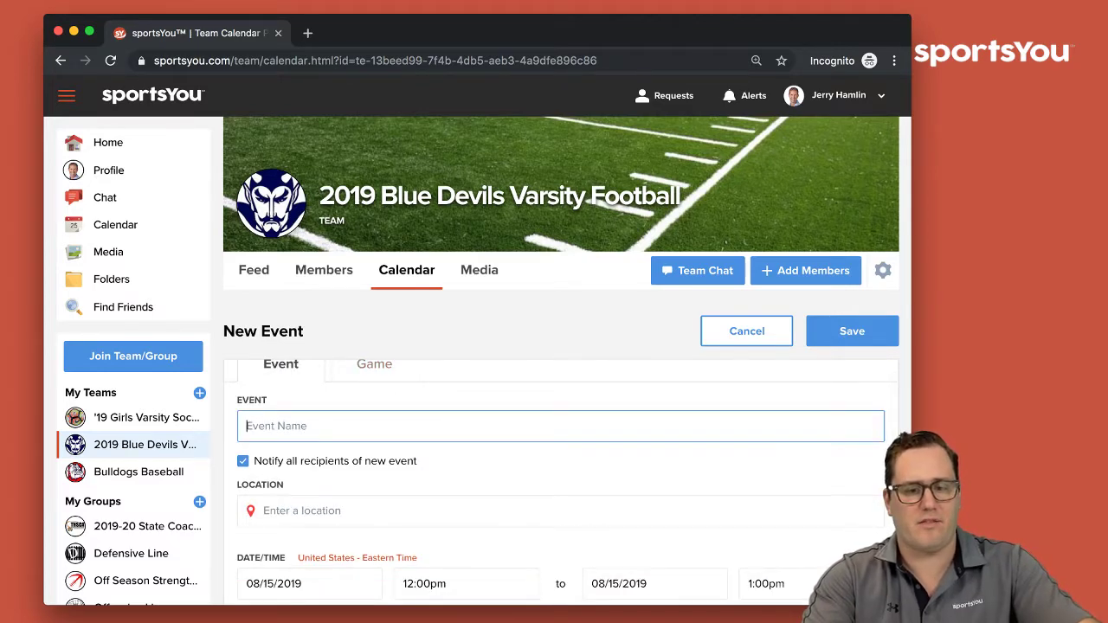
type("Pra")
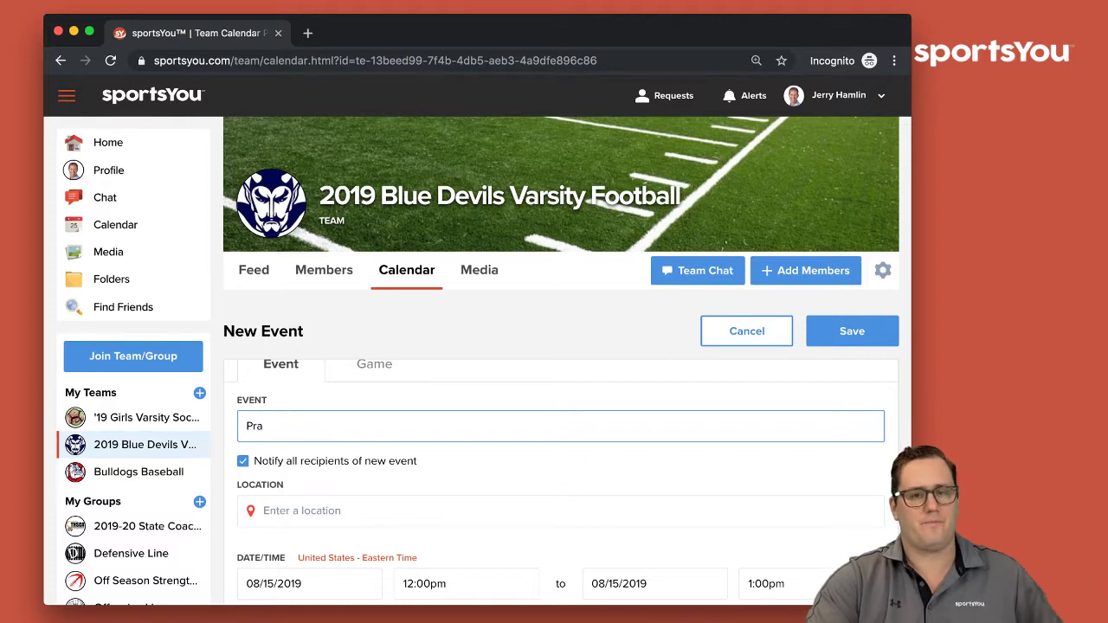
type("ctice")
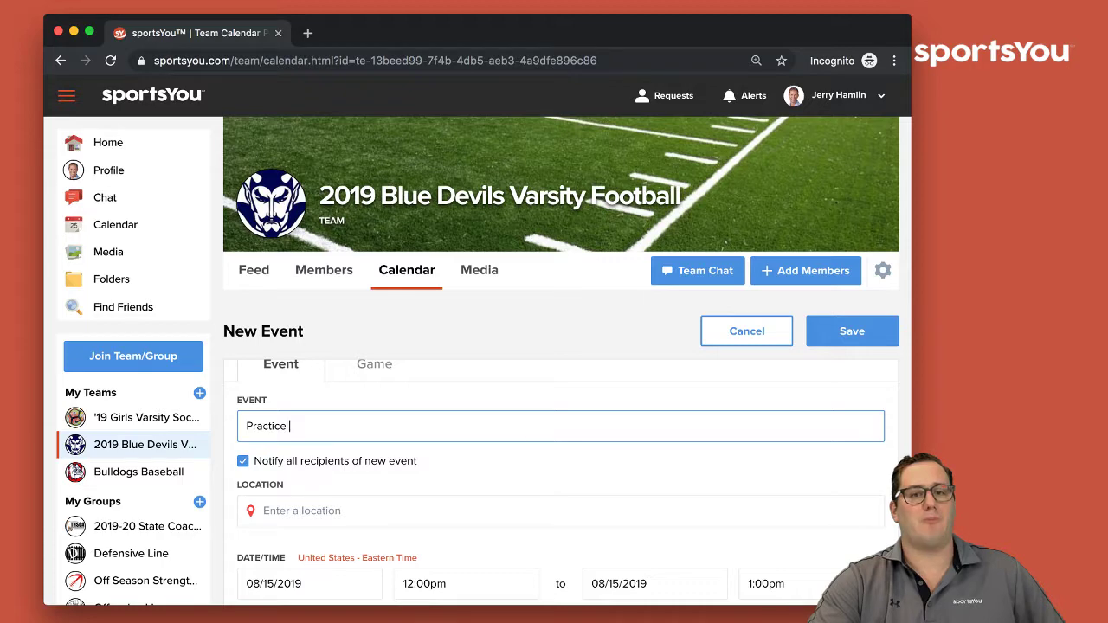
Enter the street address as the event's location and choose the matching suggested address.
scroll(561, 468, "down", 1)
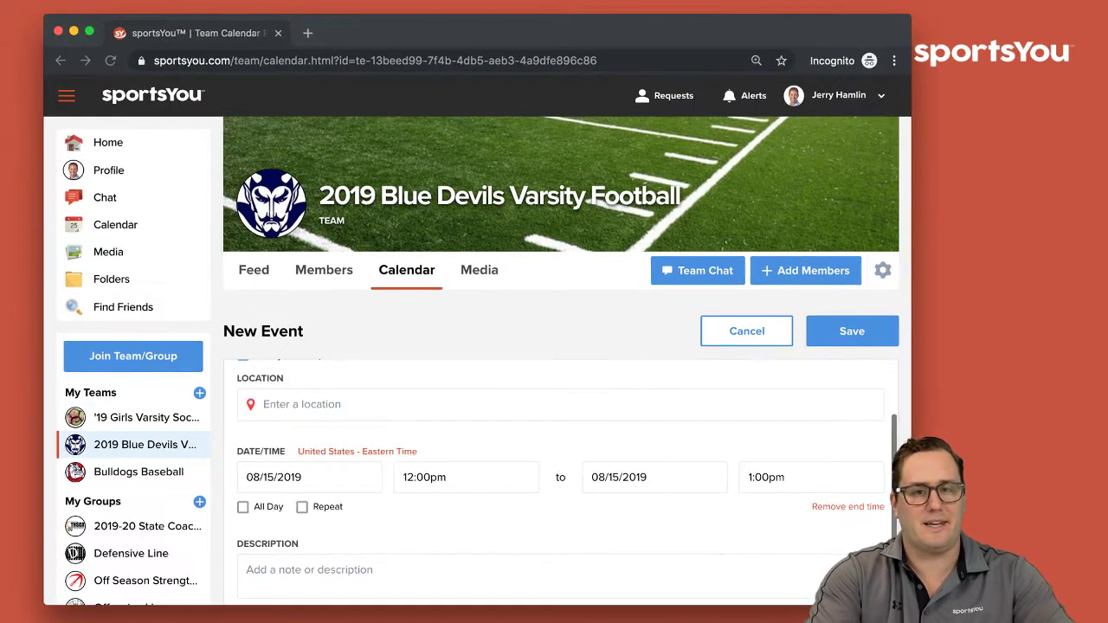
left_click(561, 405)
type("123 ")
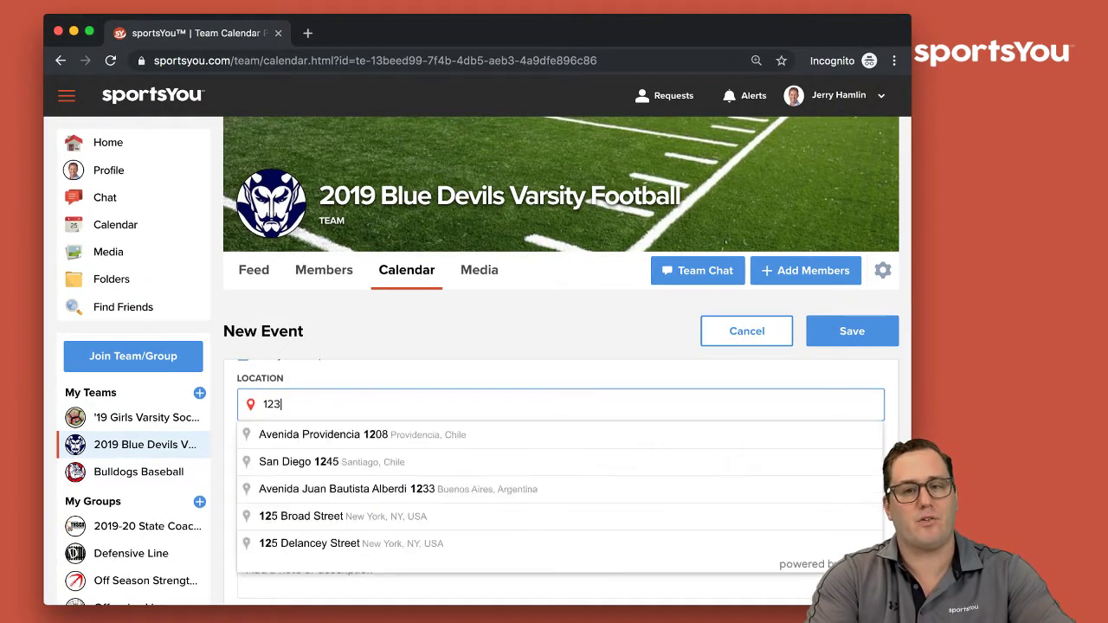
type("main s")
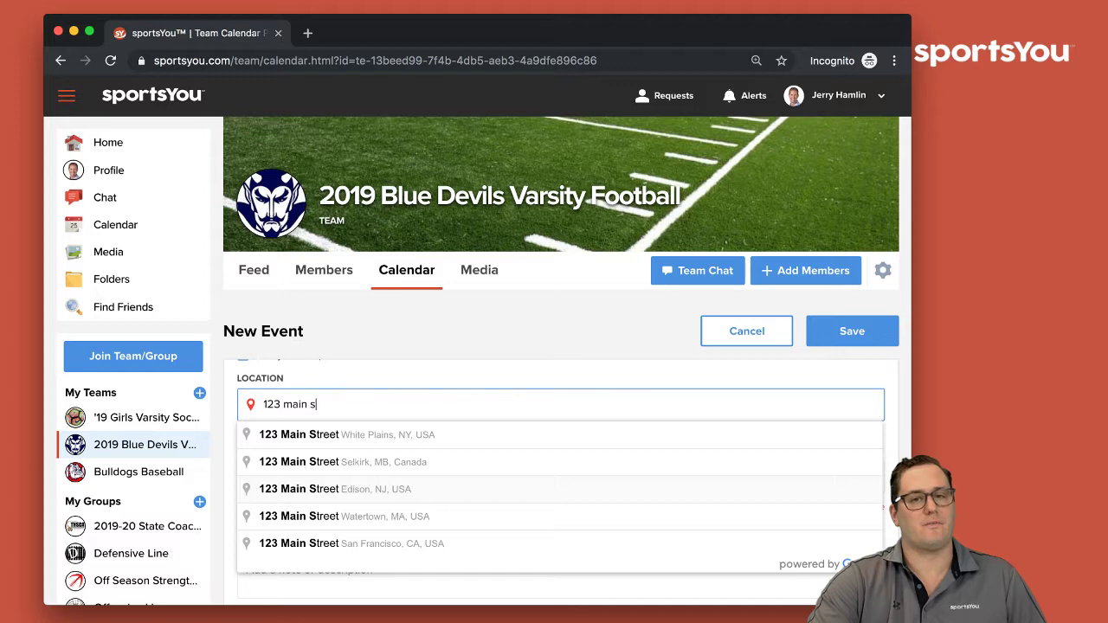
left_click(335, 489)
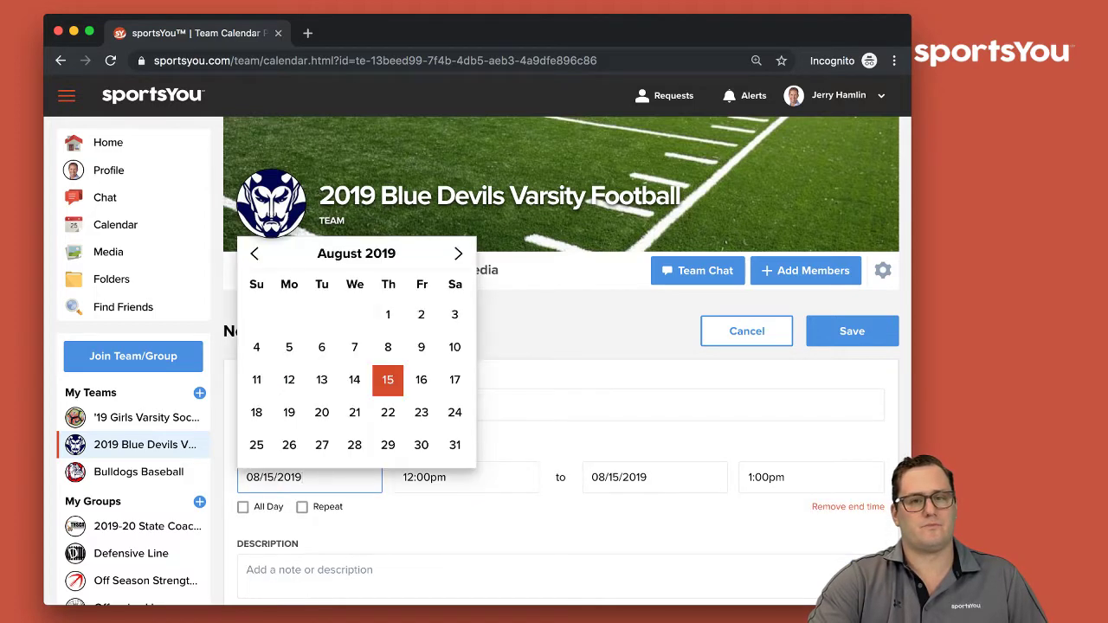
key("Escape")
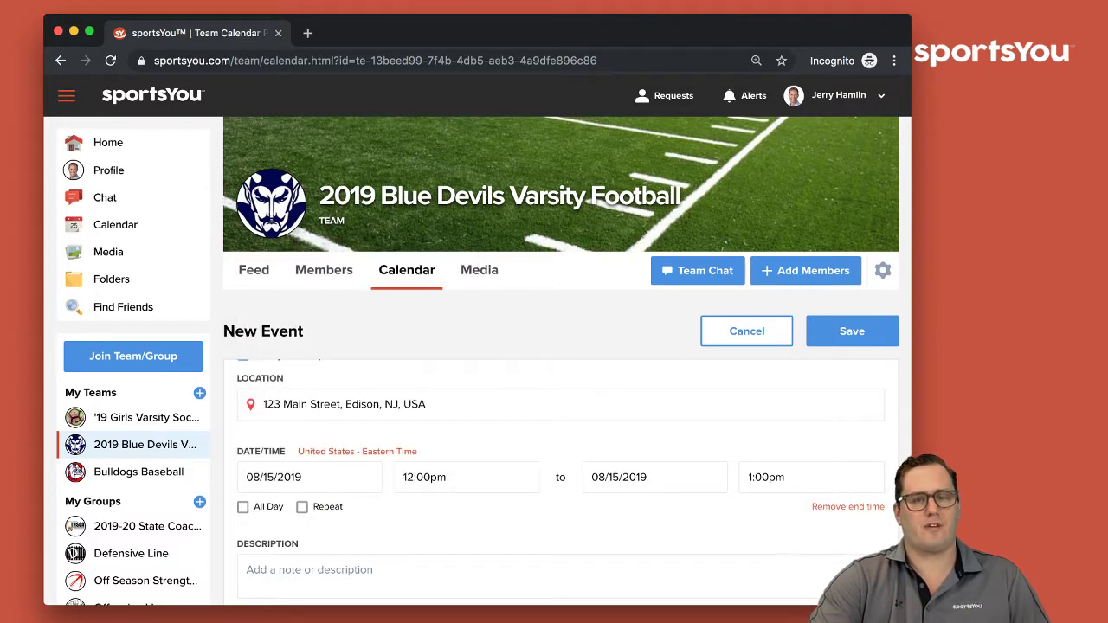
Make the Practice event repeat weekly, every 1 week, on Tuesday and Thursday.
scroll(559, 483, "down", 2)
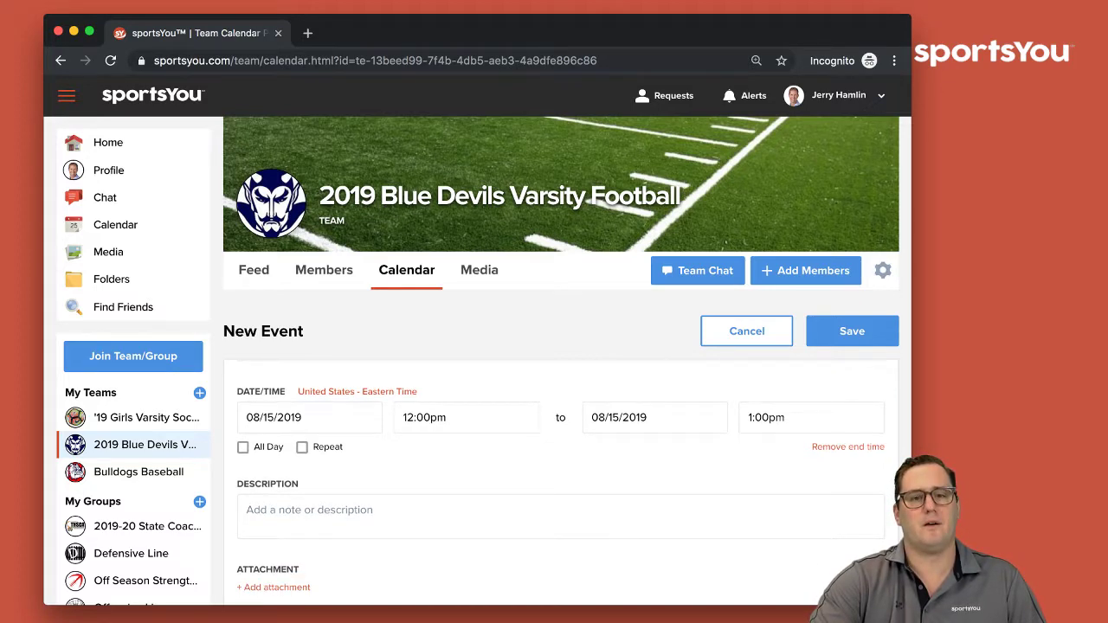
scroll(560, 482, "down", 2)
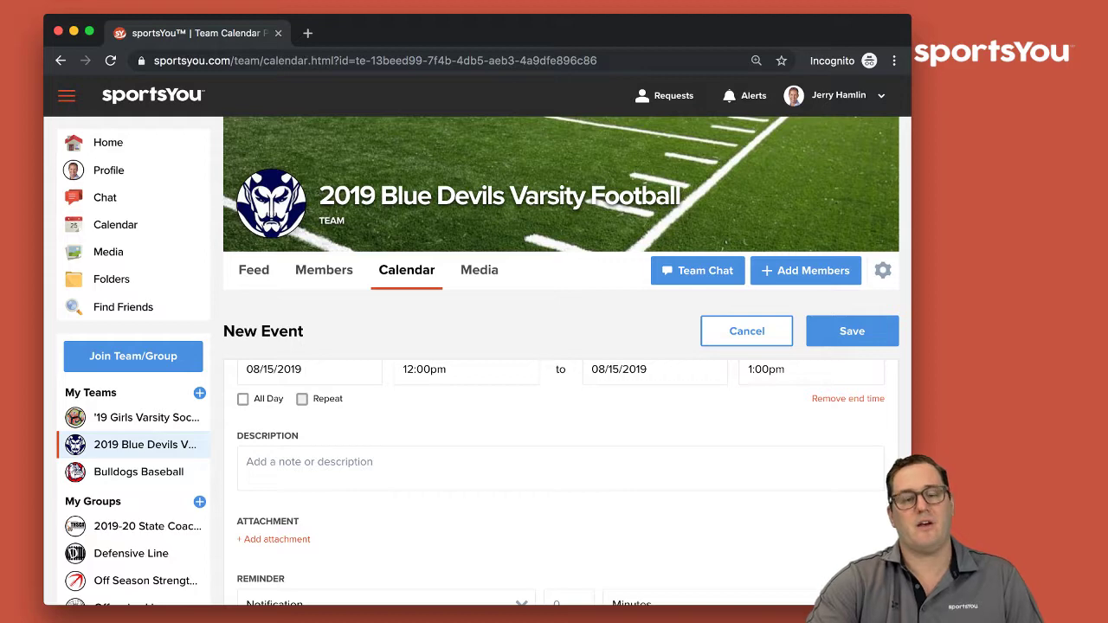
left_click(302, 399)
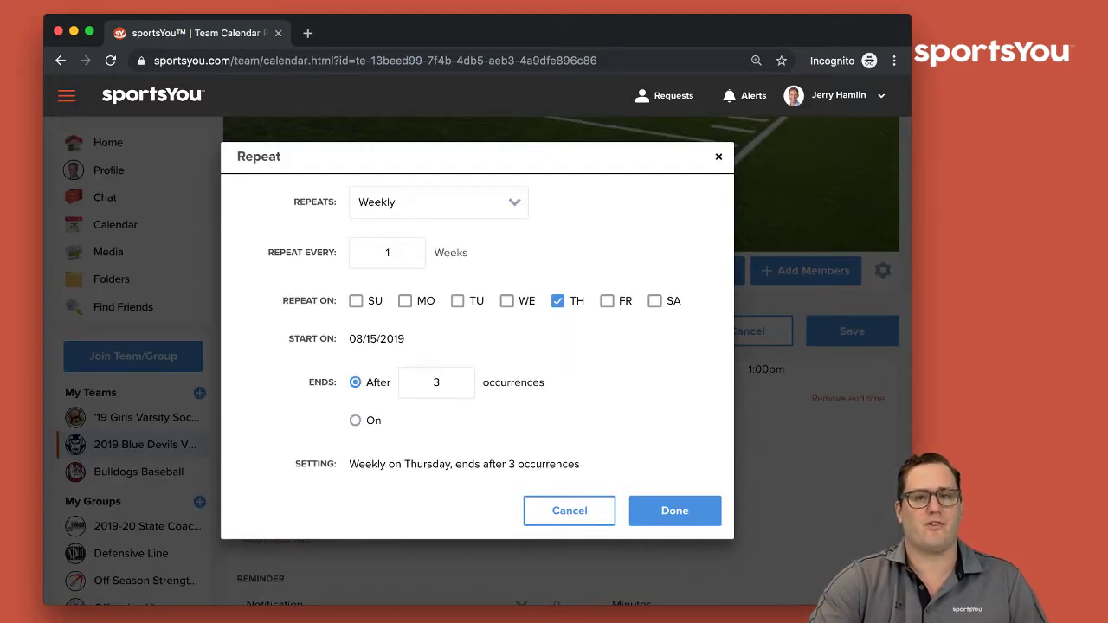
left_click(457, 300)
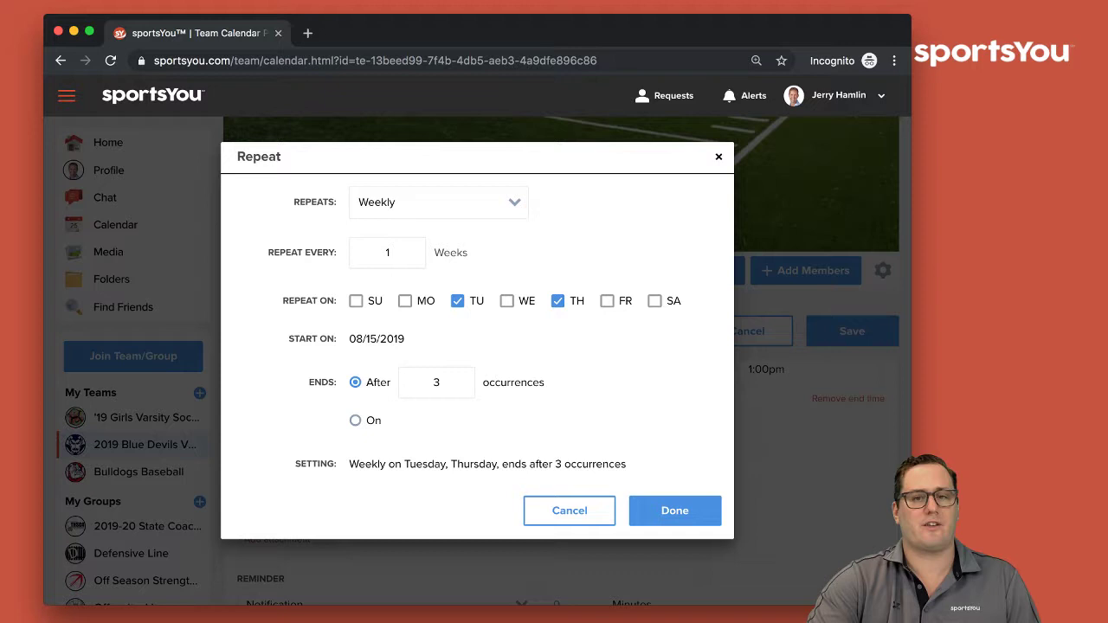
End the repeating series on the date 10/31/2019 and accept the repeat settings.
left_click(355, 420)
left_click(455, 420)
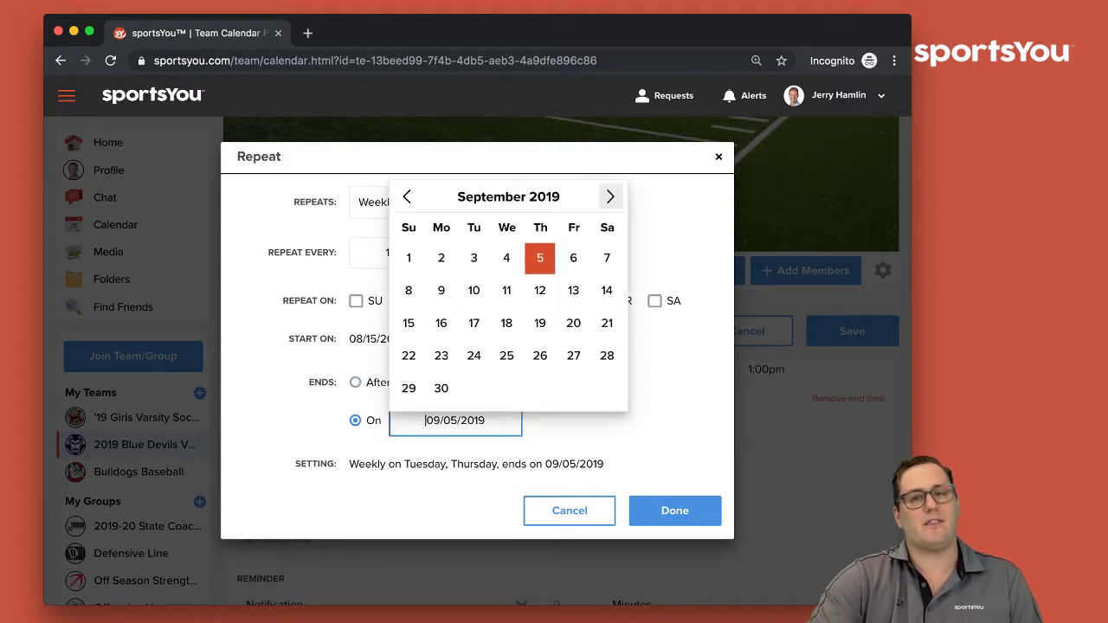
left_click(611, 196)
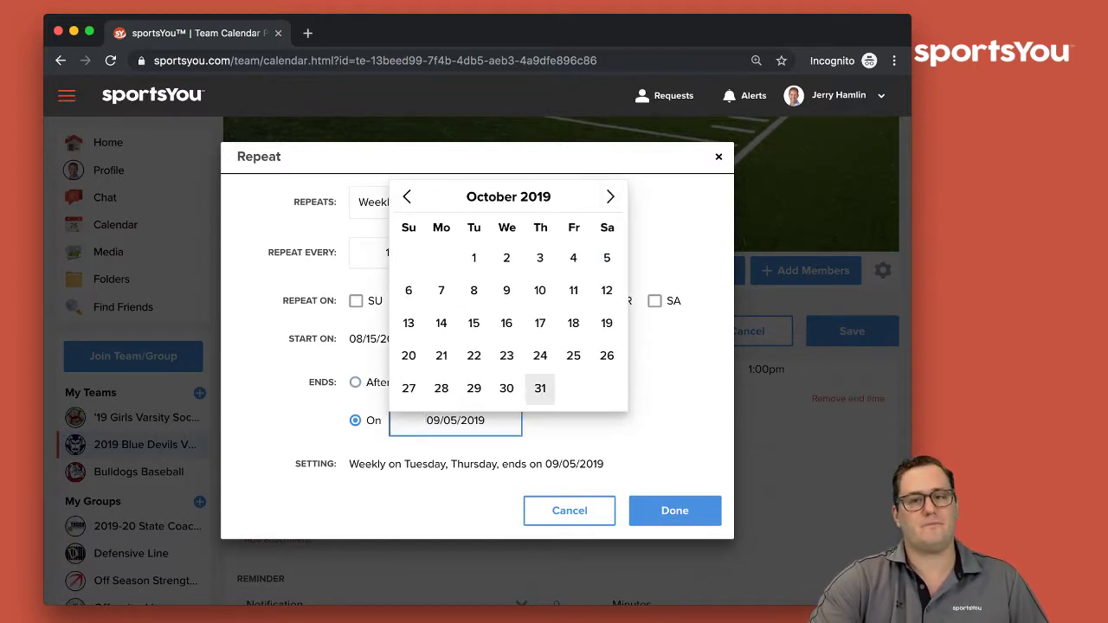
left_click(539, 388)
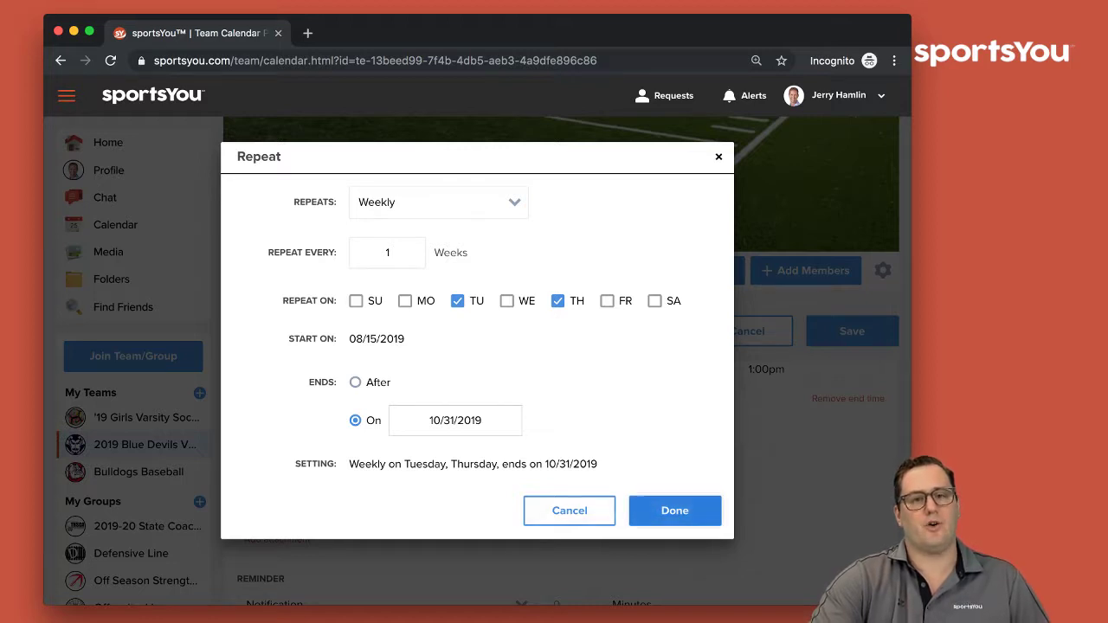
left_click(674, 510)
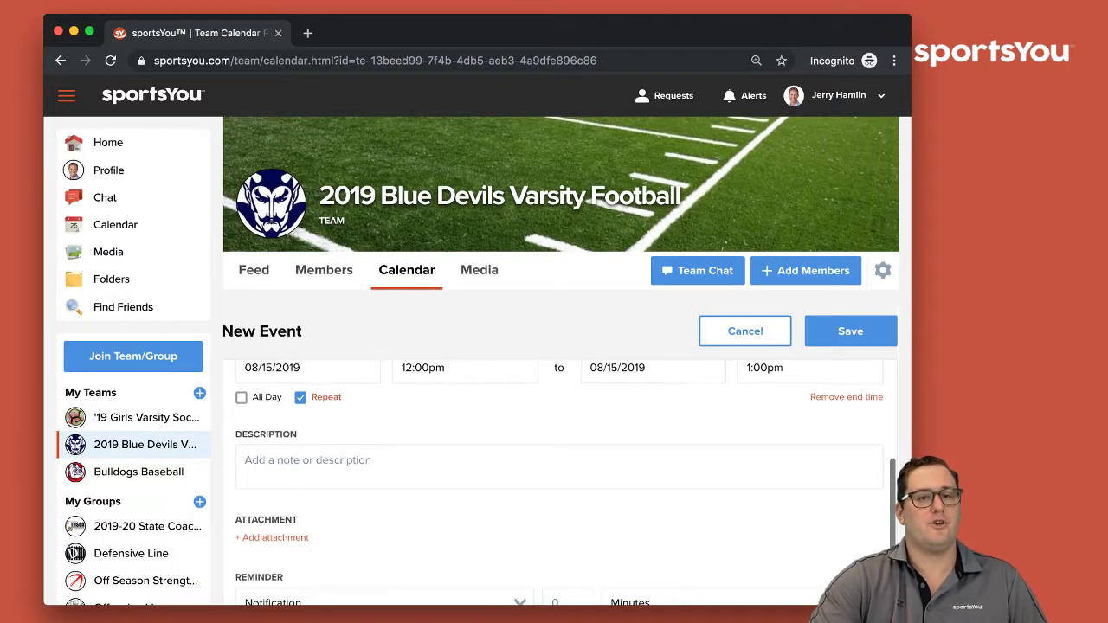
Set the event's reminder to Both, 2 Hours ahead, and save the new event.
scroll(560, 483, "down", 1)
scroll(559, 482, "down", 2)
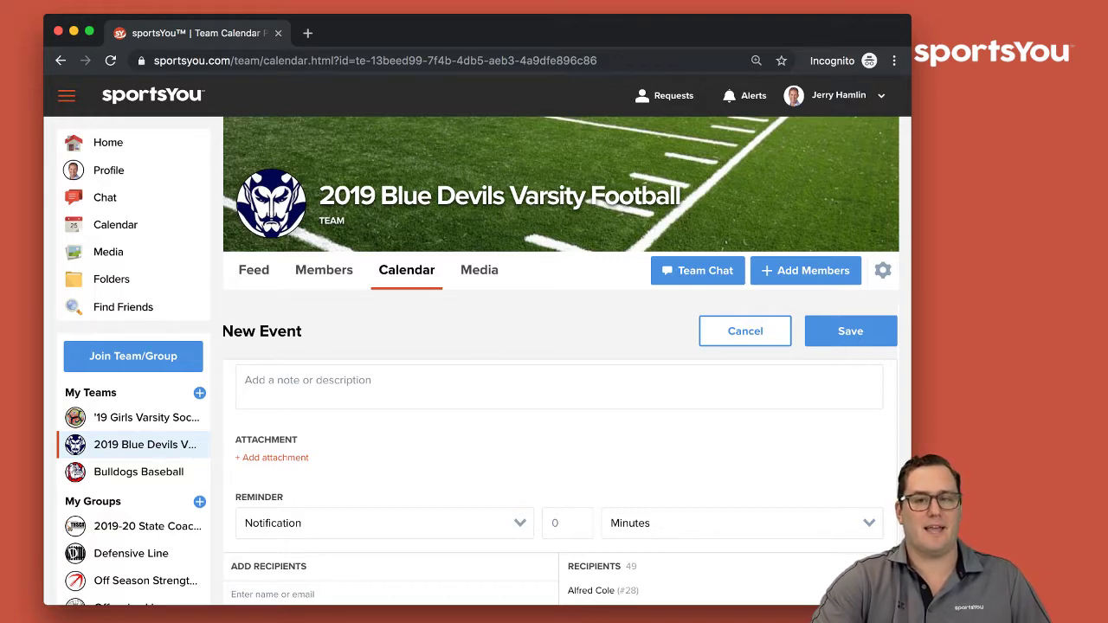
scroll(559, 482, "down", 2)
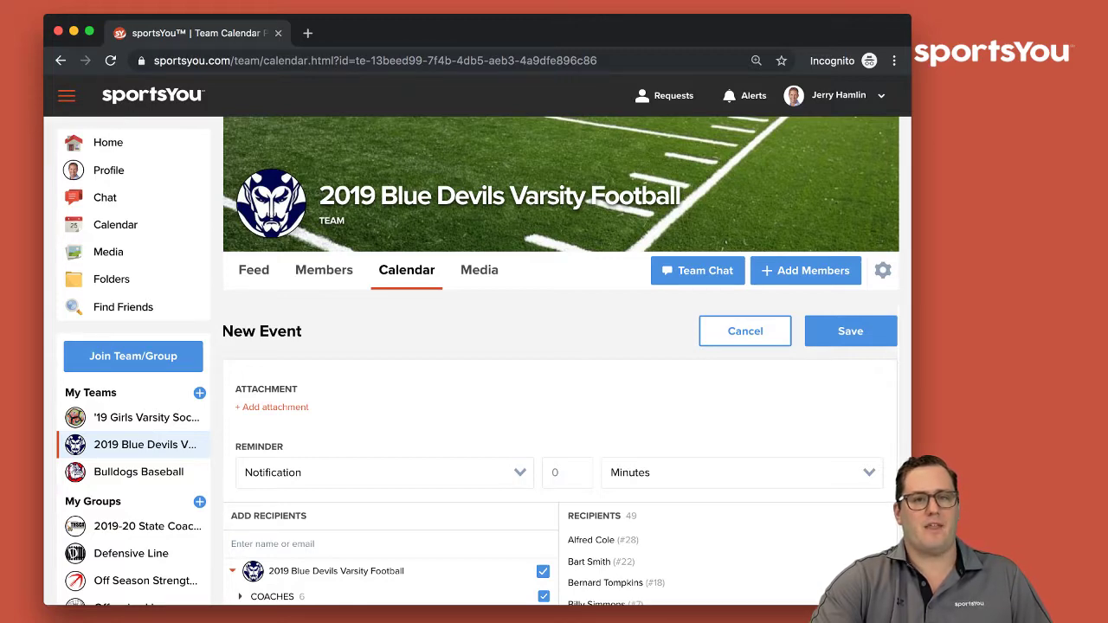
scroll(560, 482, "down", 2)
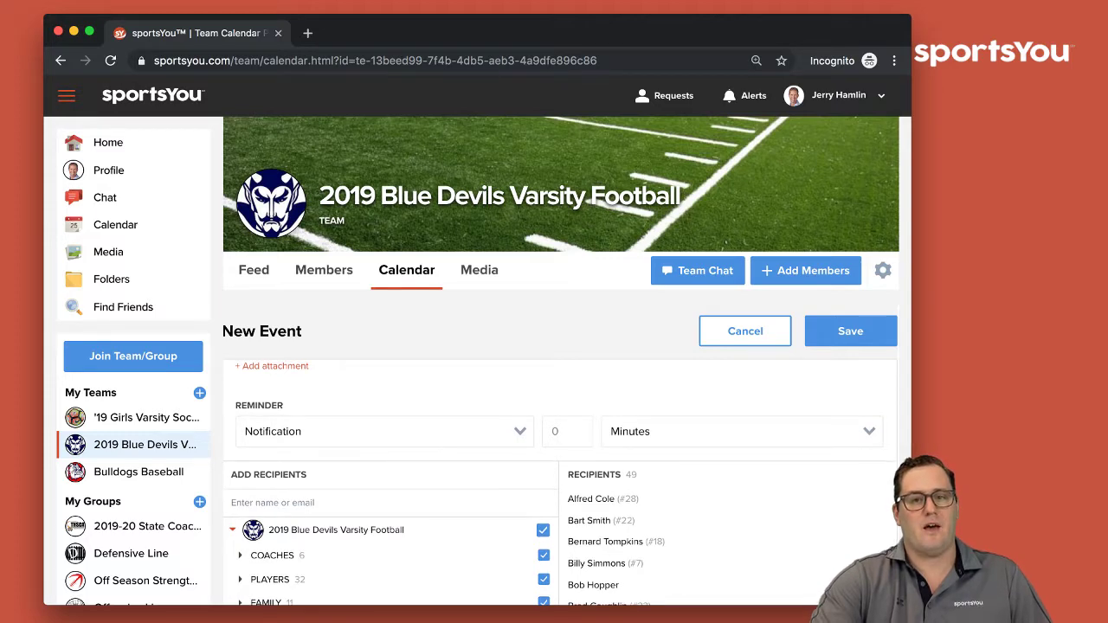
scroll(560, 483, "up", 2)
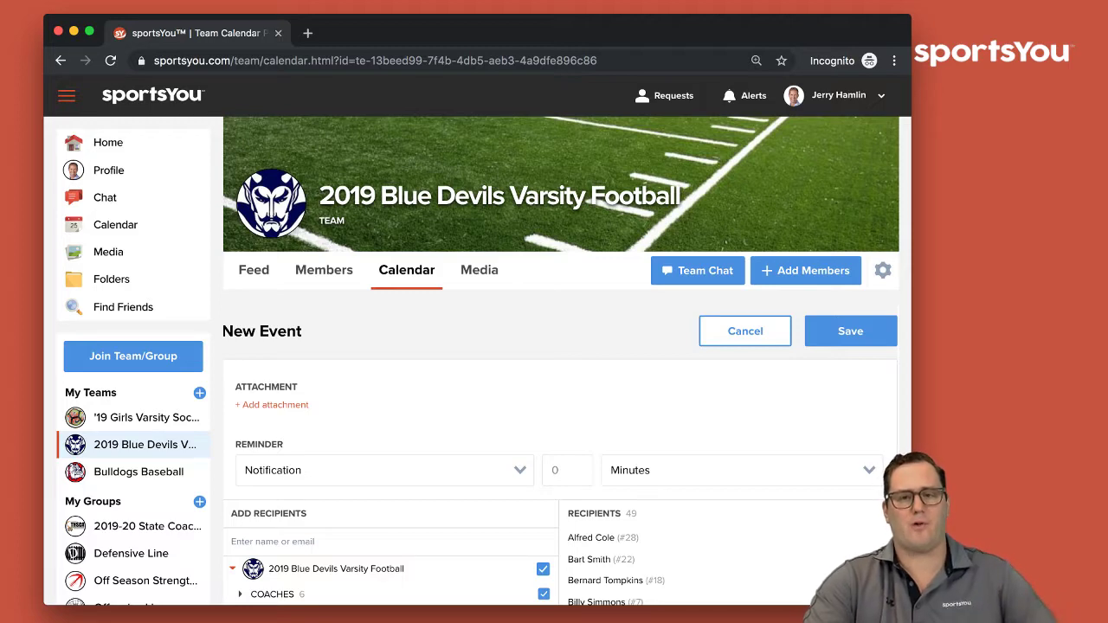
left_click(385, 470)
left_click(567, 470)
type("2")
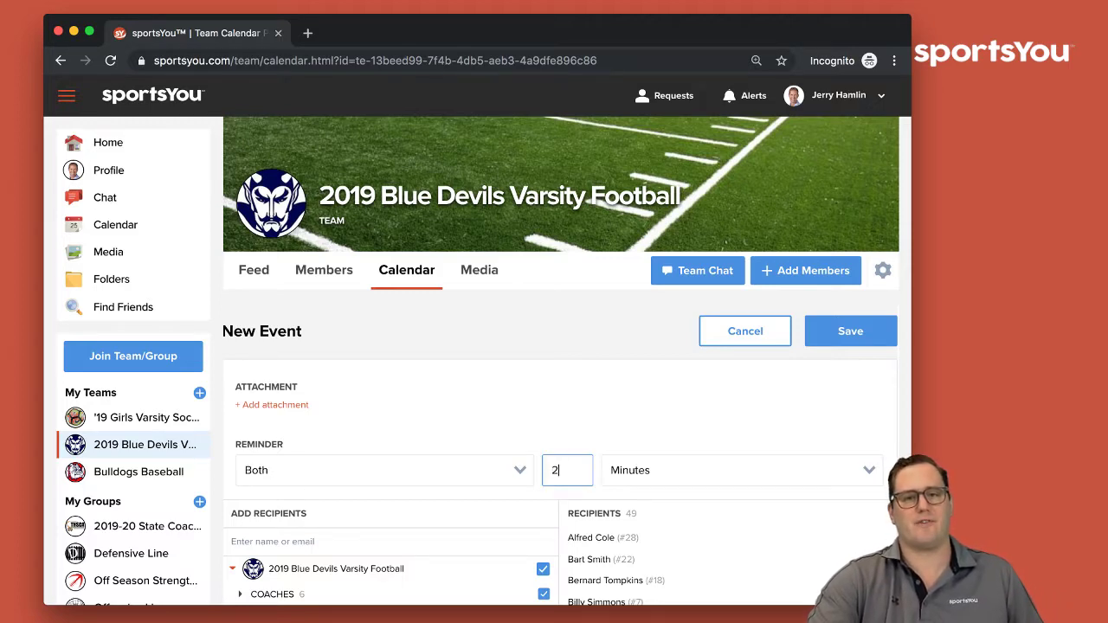
key("Tab")
key("h")
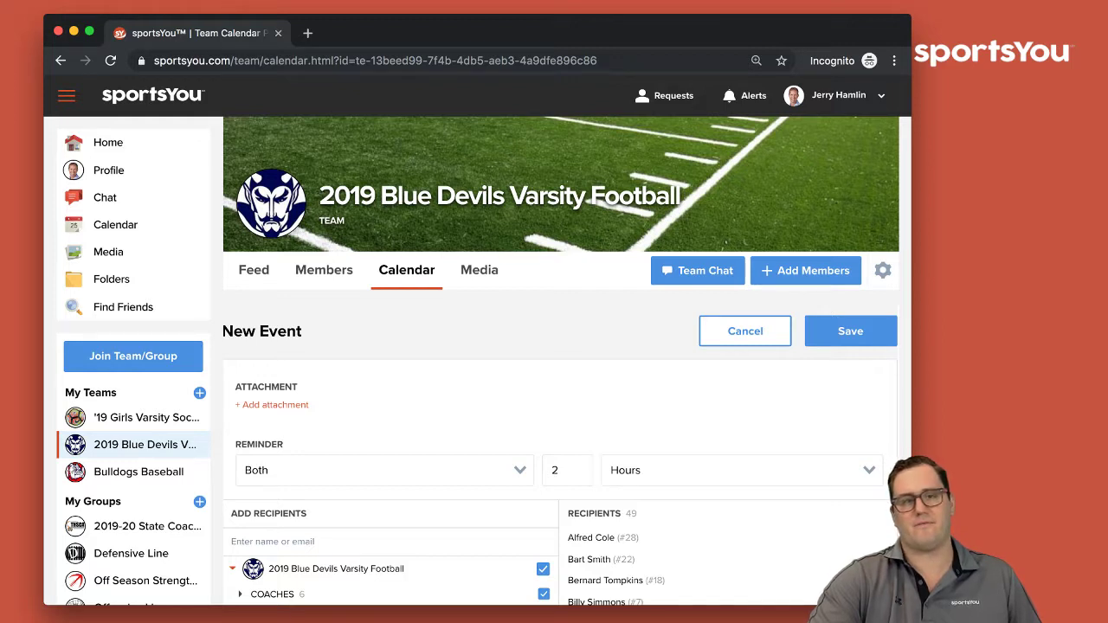
left_click(851, 331)
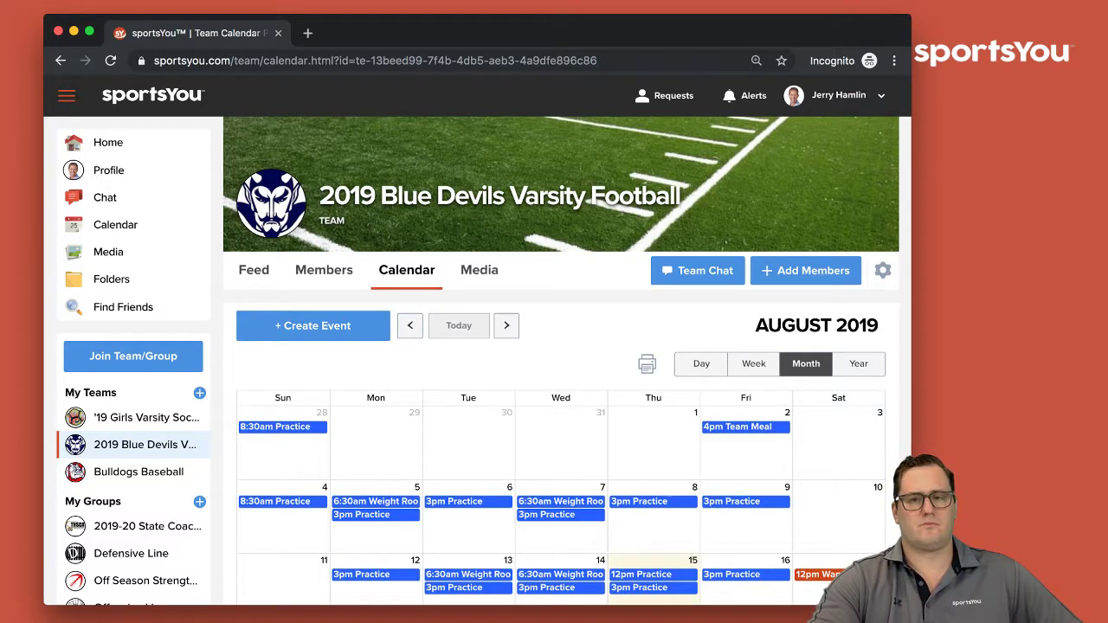
Open the 3pm Practice event on Friday, August 16 for editing and rename it Practice - Workout.
scroll(561, 364, "down", 1)
scroll(561, 364, "down", 1)
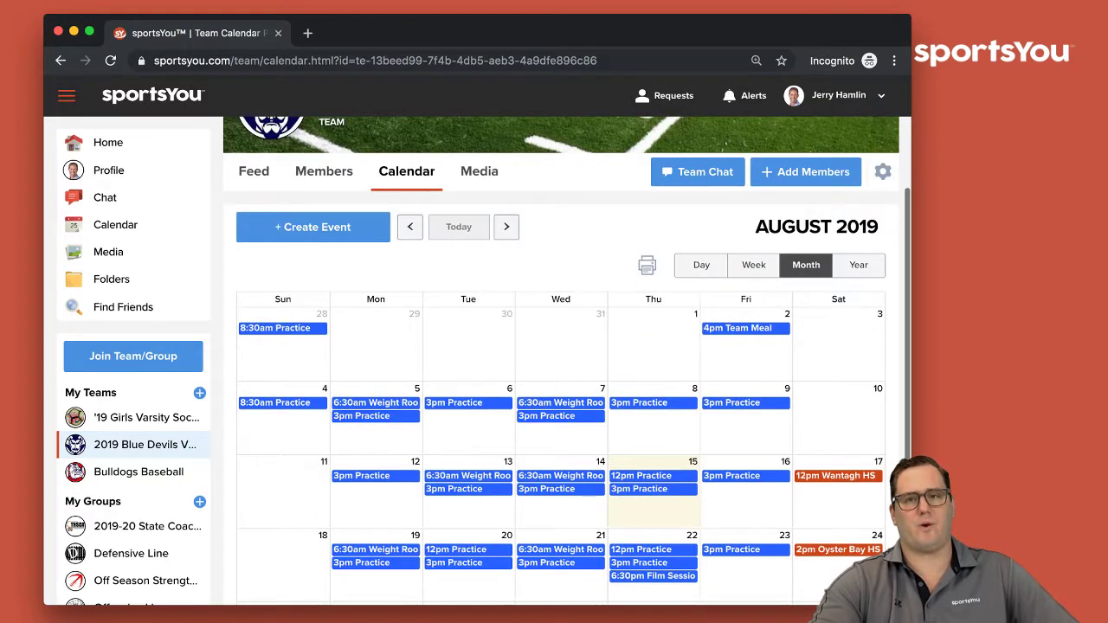
scroll(561, 364, "down", 2)
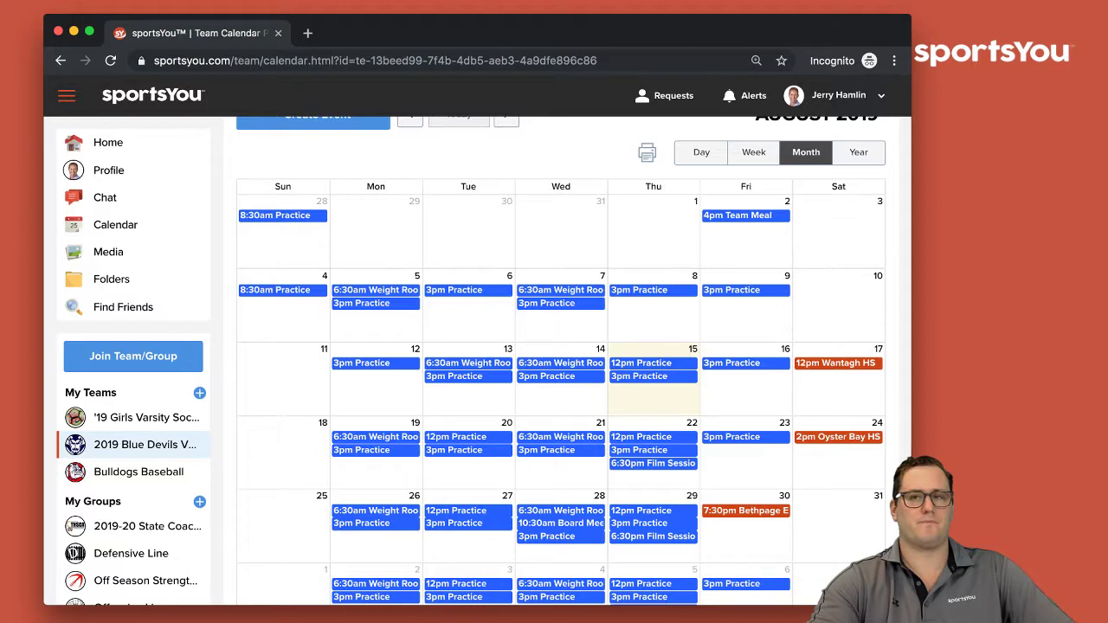
scroll(561, 363, "up", 3)
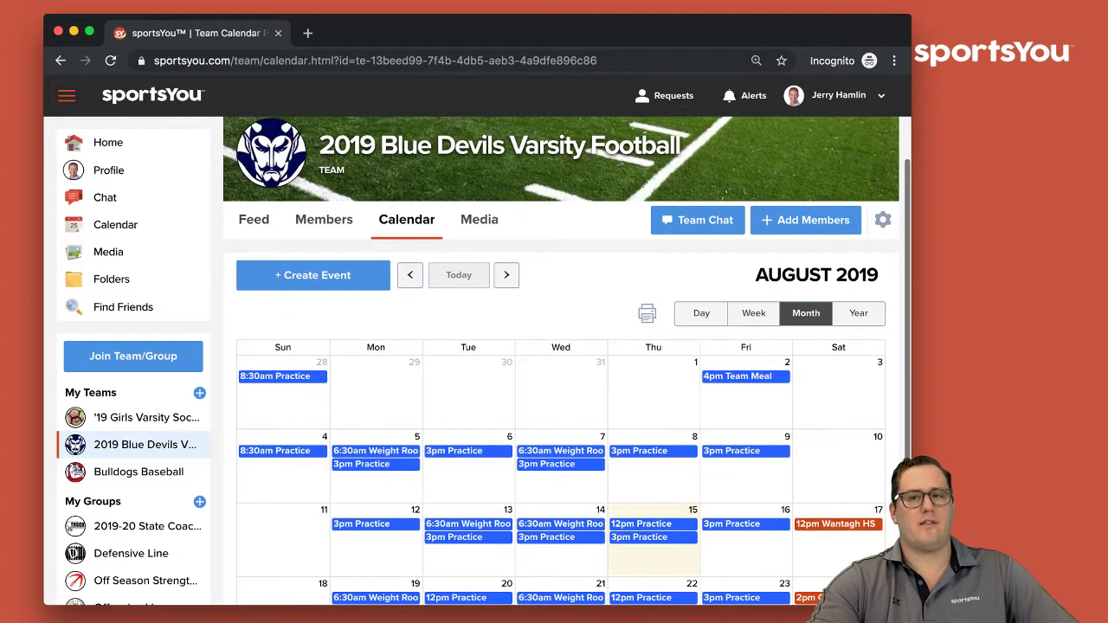
scroll(561, 363, "down", 4)
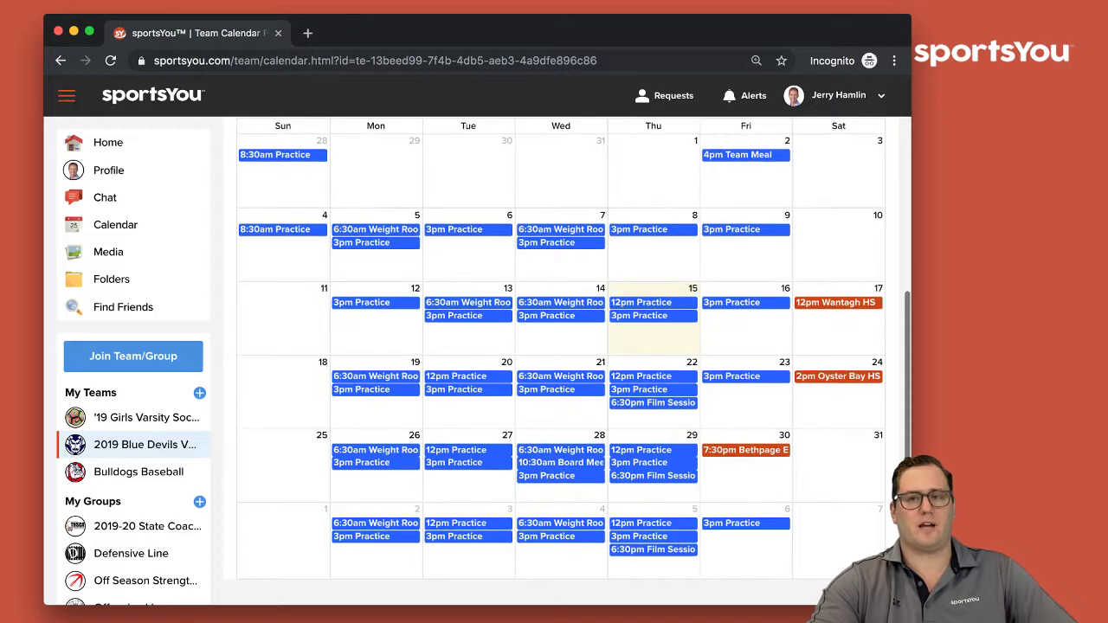
scroll(562, 364, "up", 2)
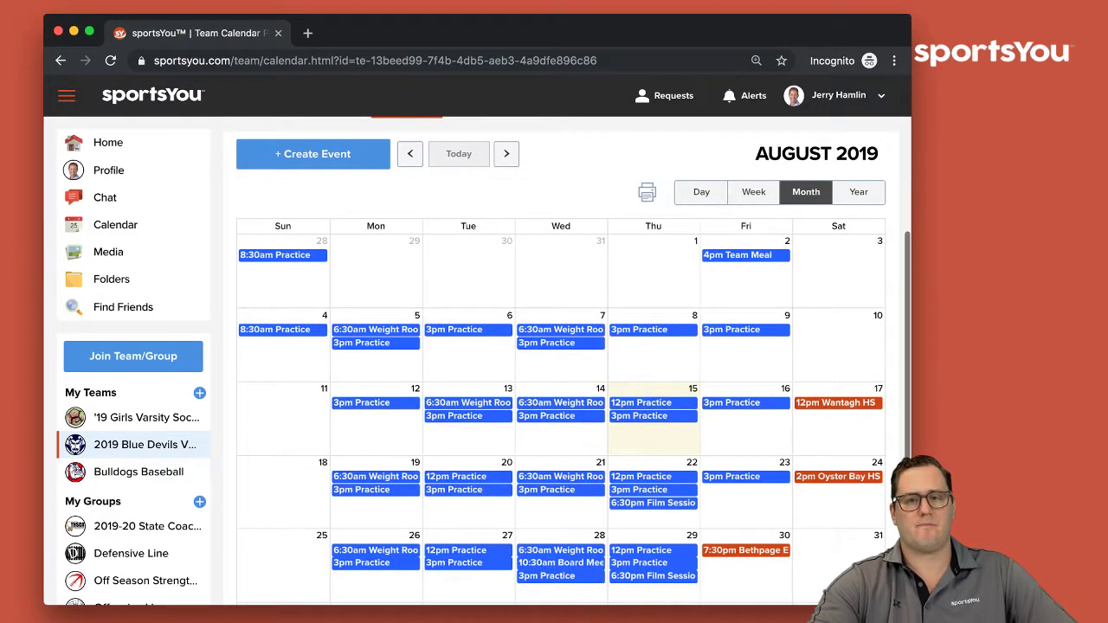
left_click(731, 403)
scroll(561, 363, "down", 2)
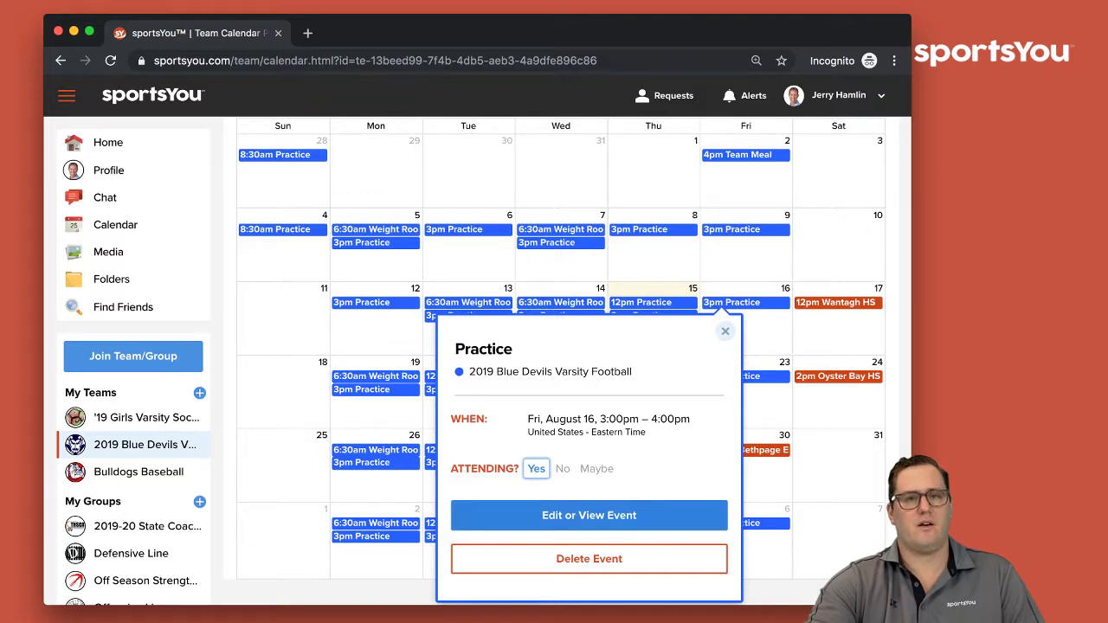
left_click(588, 515)
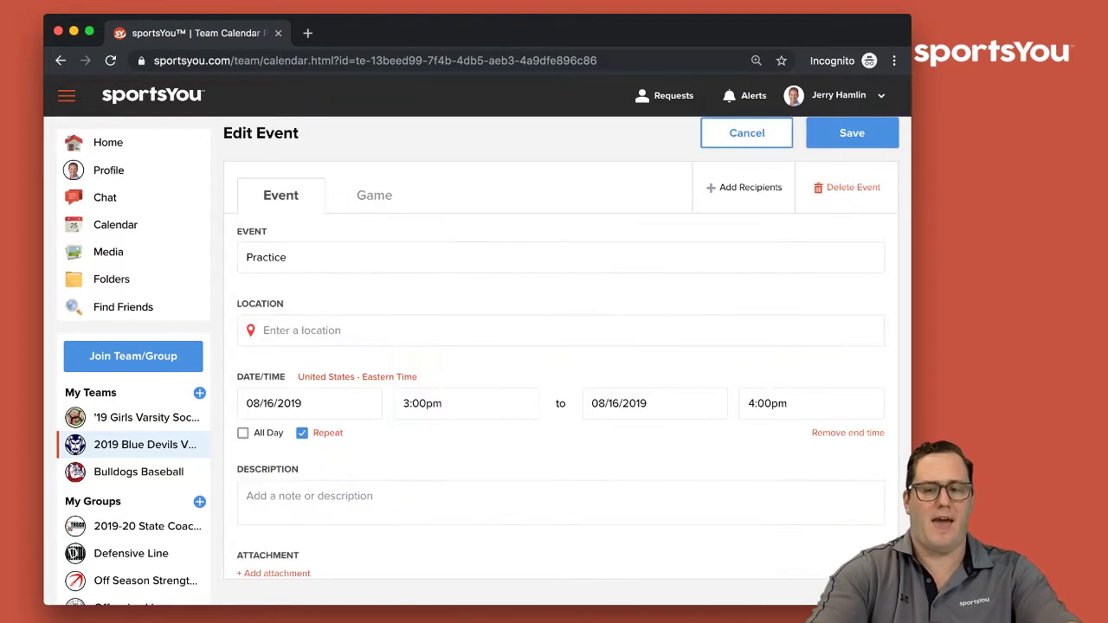
left_click(290, 257)
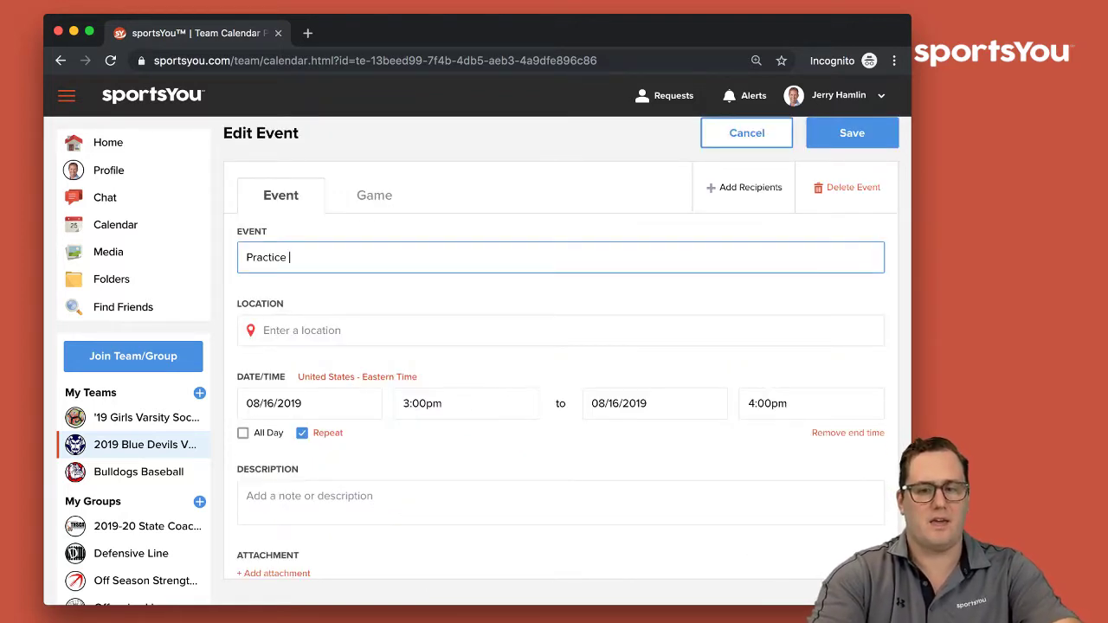
type("-")
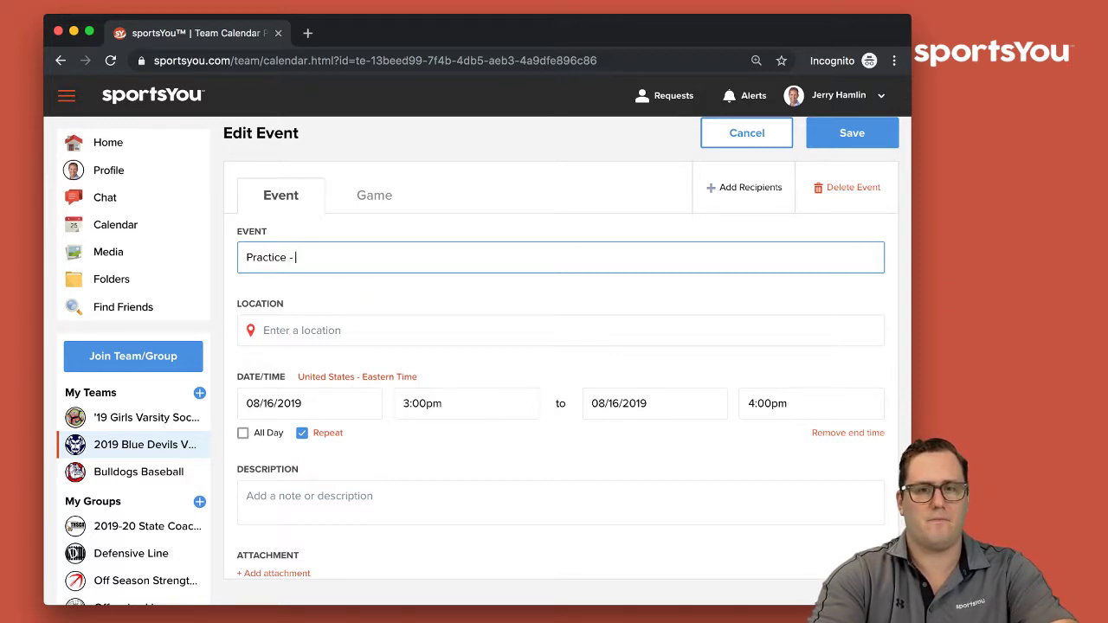
type(" Workout")
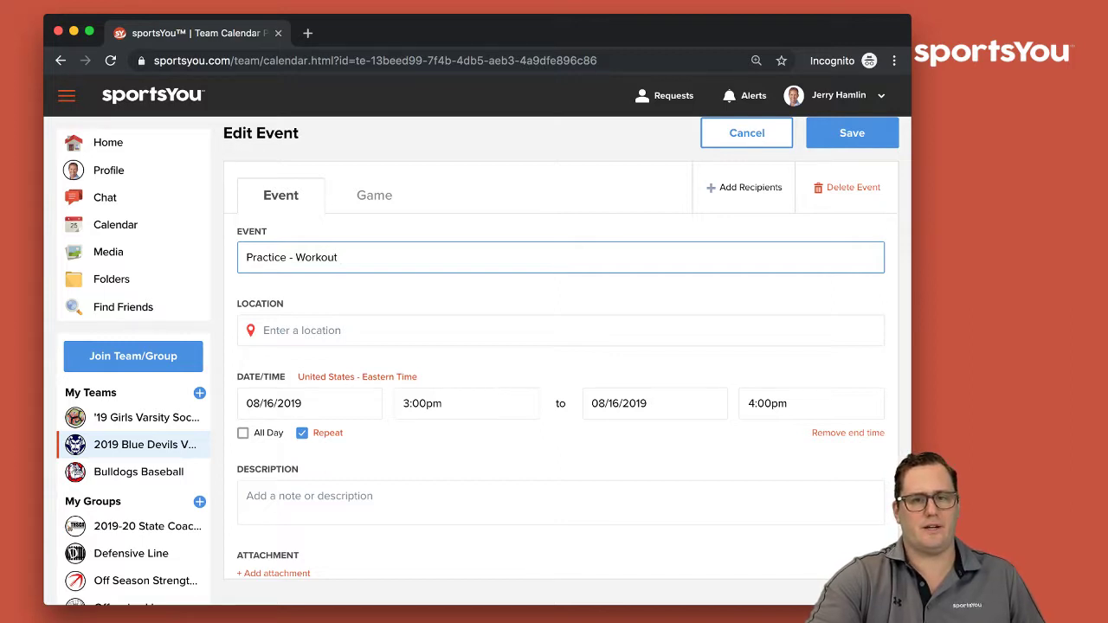
Change the start time of the August 16 practice to 4:15pm.
left_click(425, 403)
scroll(424, 464, "down", 2)
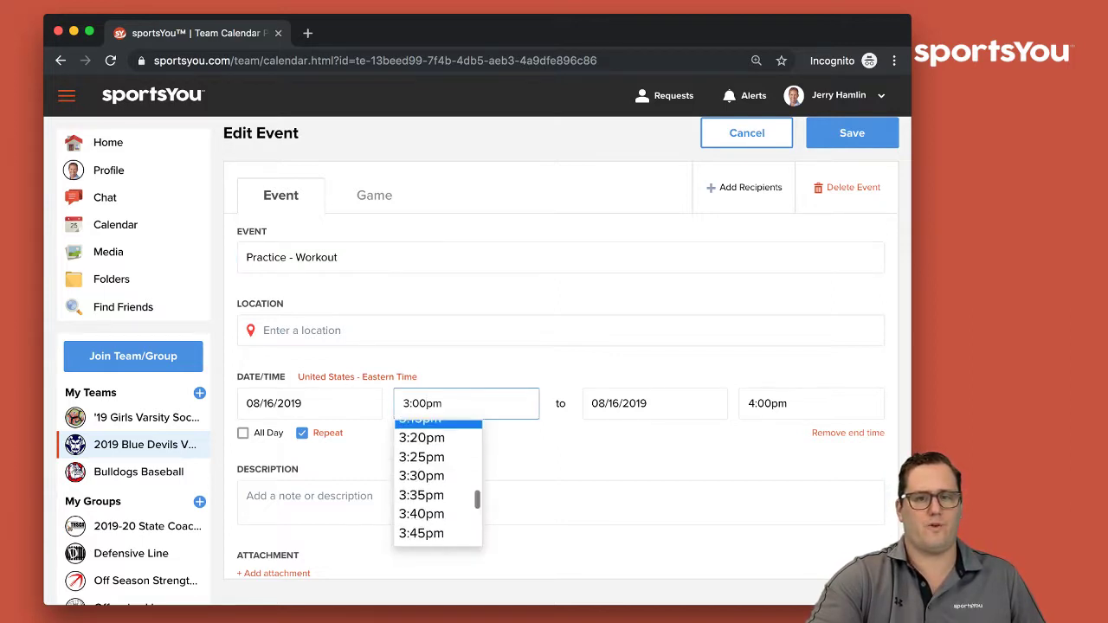
scroll(439, 481, "down", 2)
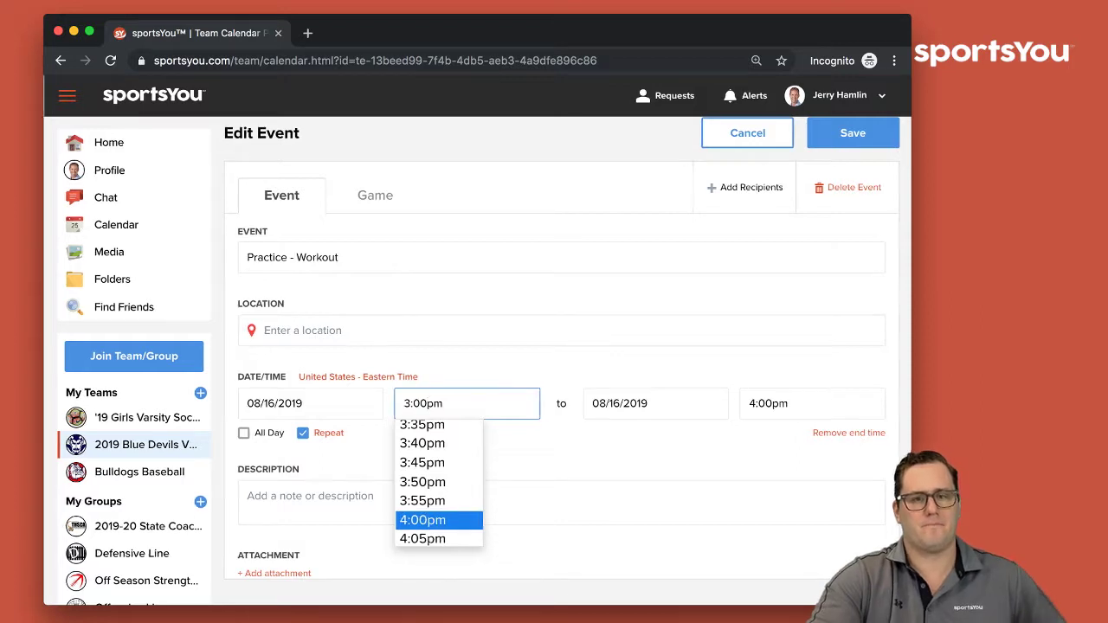
scroll(438, 482, "down", 2)
left_click(421, 514)
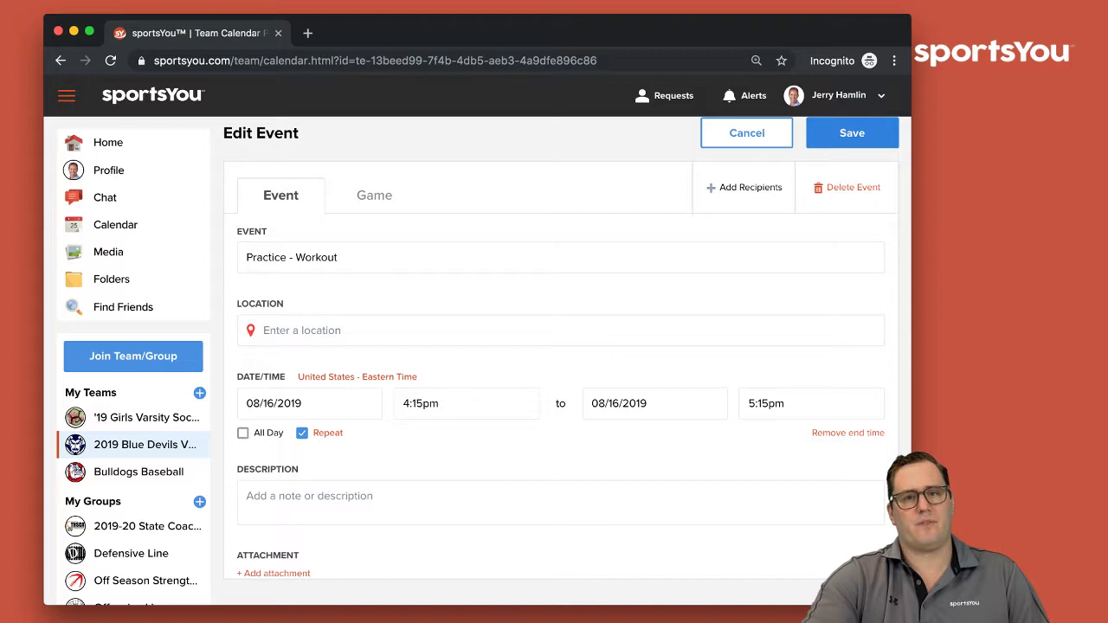
Save the edited practice for Only This Instance, without notifying the invitees of the change.
left_click(852, 133)
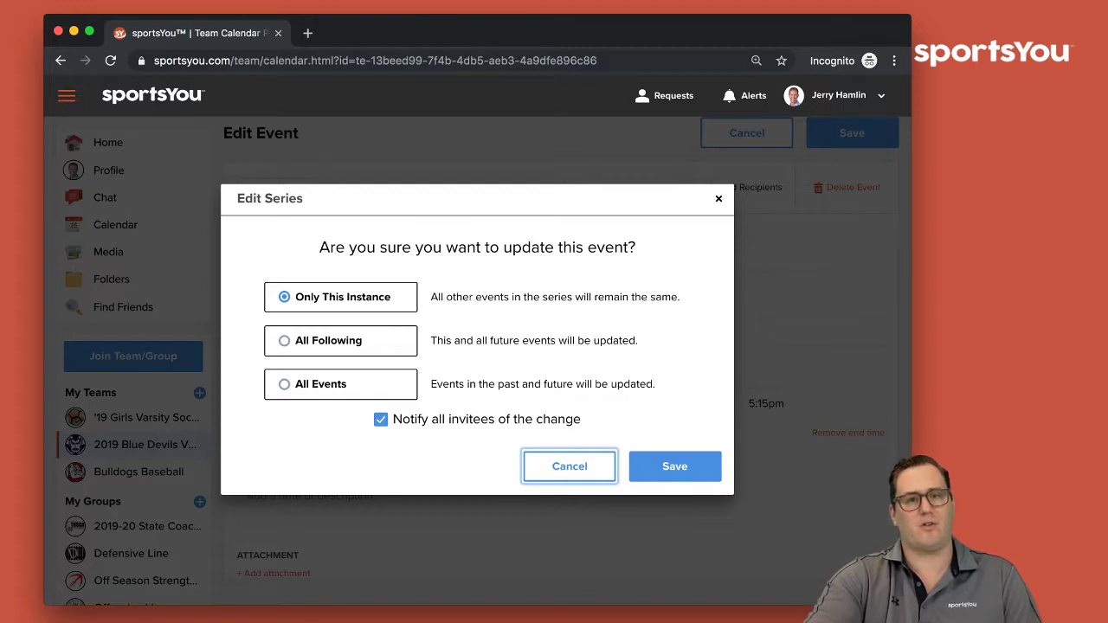
left_click(381, 419)
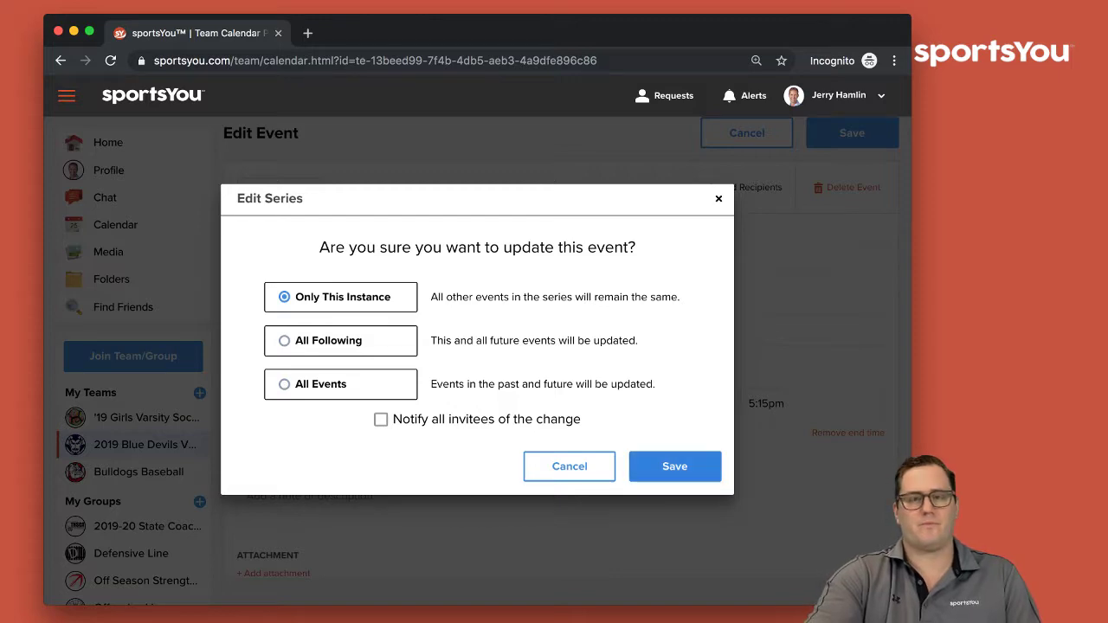
left_click(674, 466)
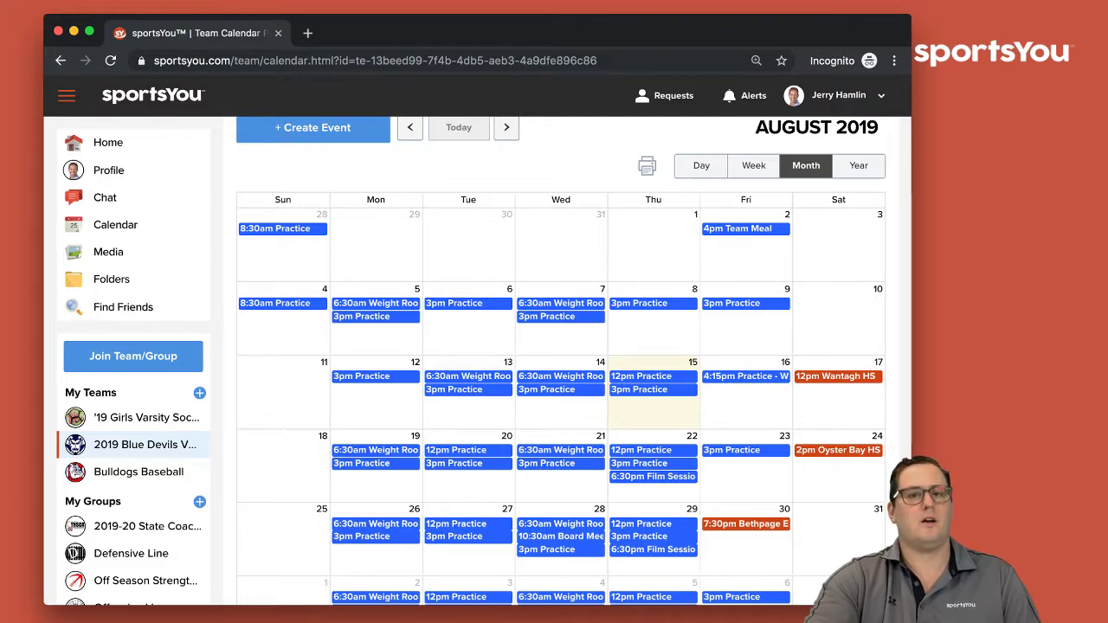
Go to the main calendar that combines the events of all teams and groups, and view August 2019.
scroll(563, 363, "up", 3)
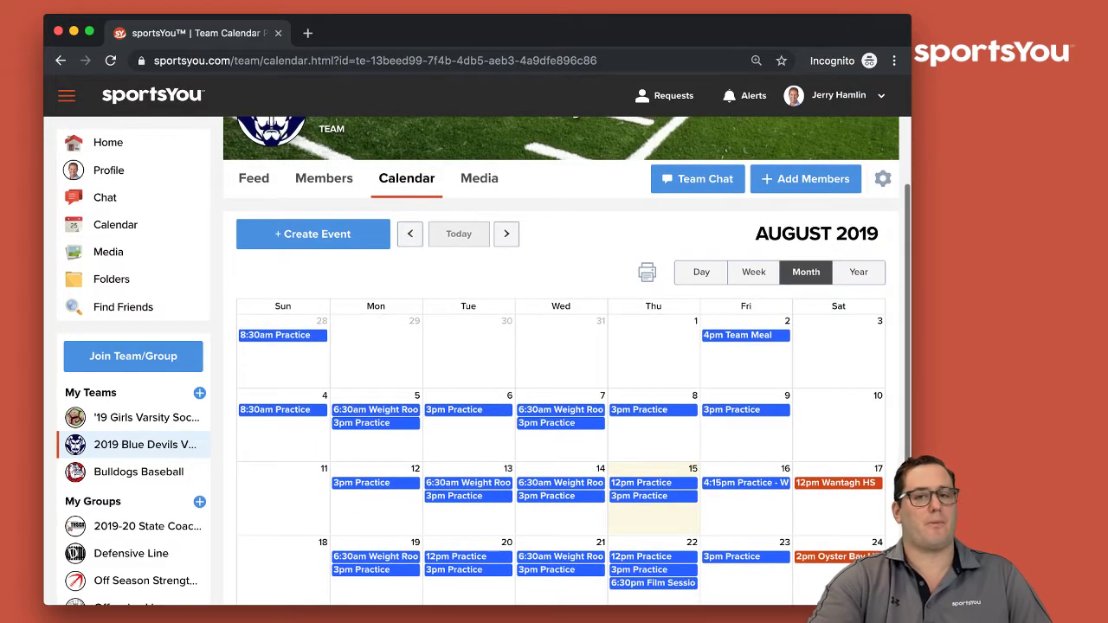
scroll(563, 363, "up", 4)
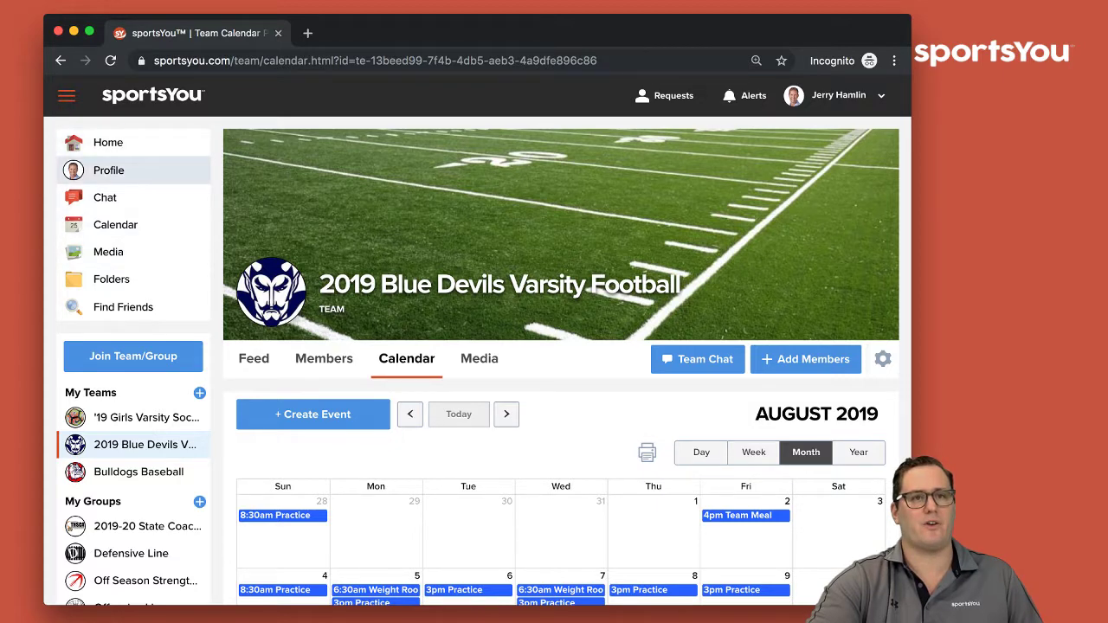
left_click(115, 225)
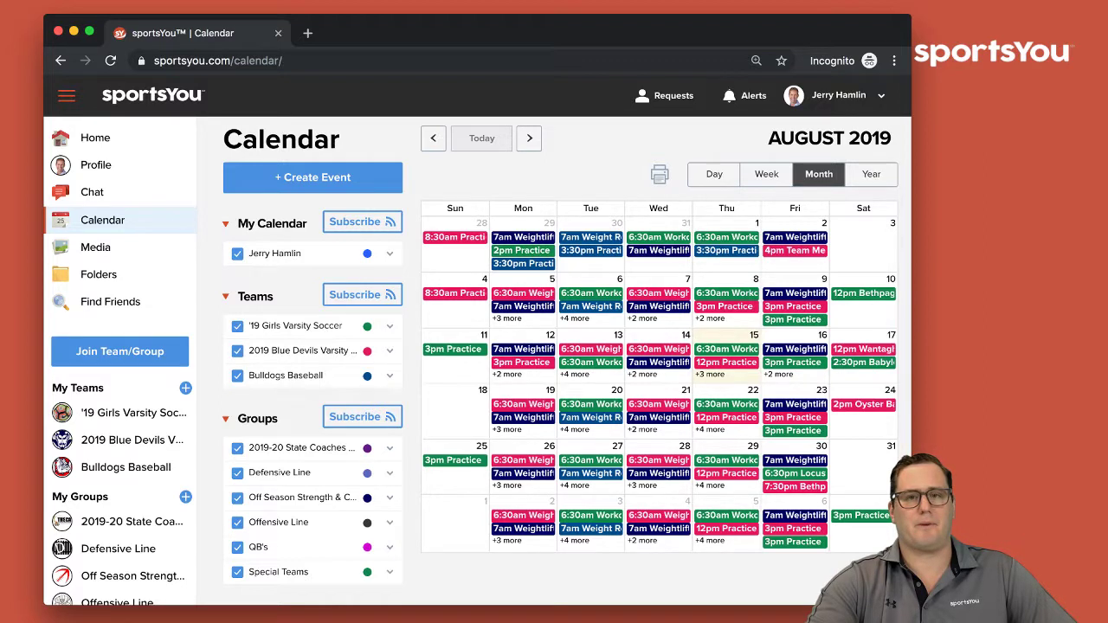
left_click(508, 318)
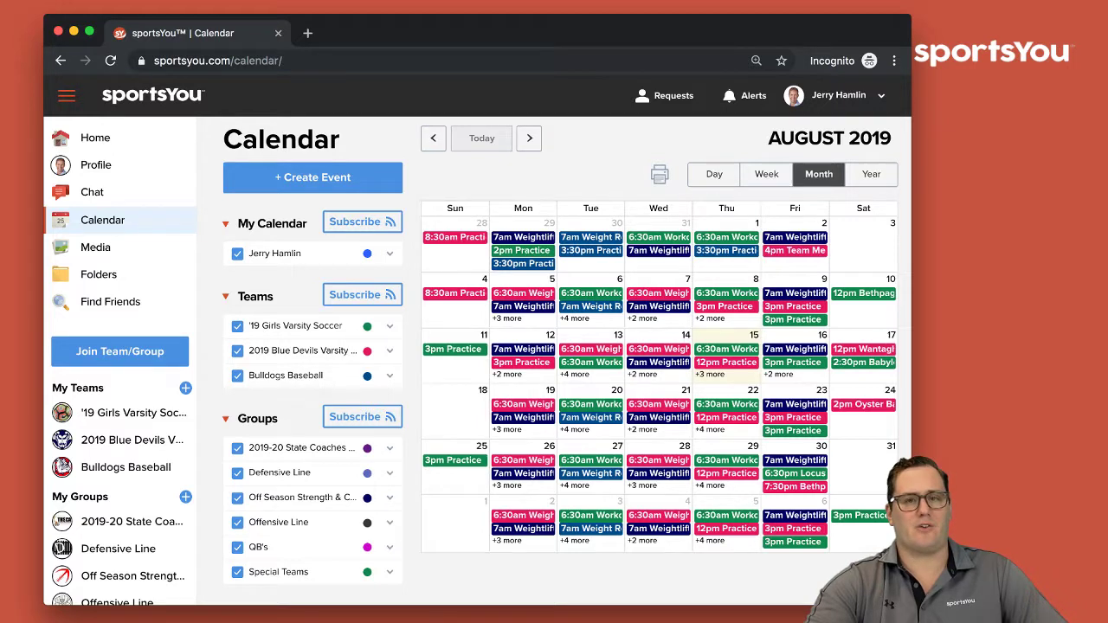
Display only the 2019 Blue Devils Varsity Football team's events on the combined calendar.
left_click(389, 351)
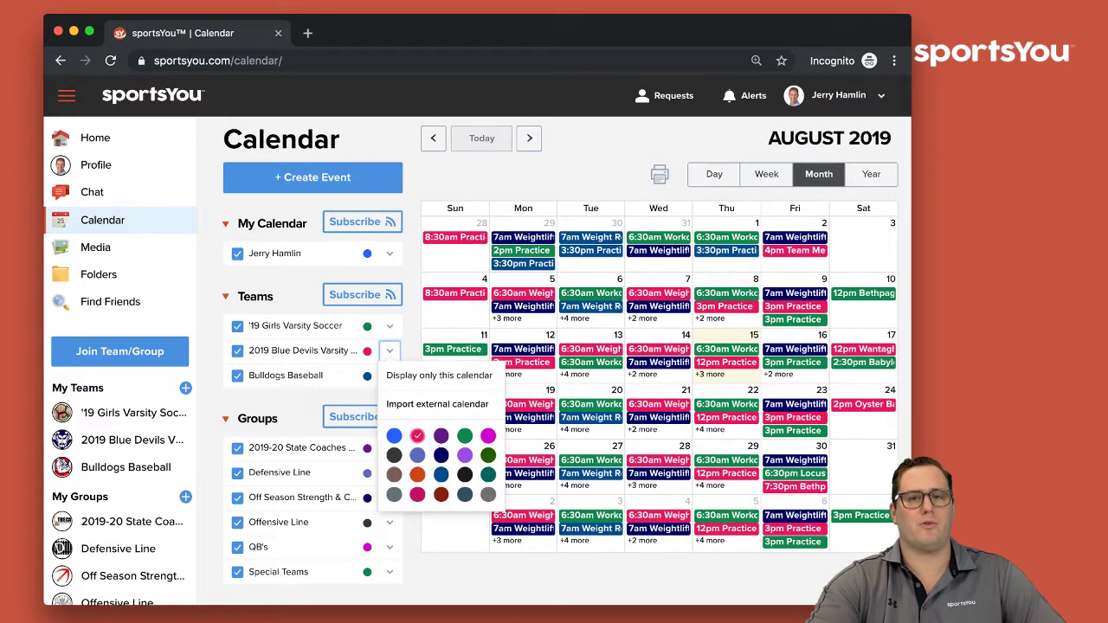
left_click(439, 374)
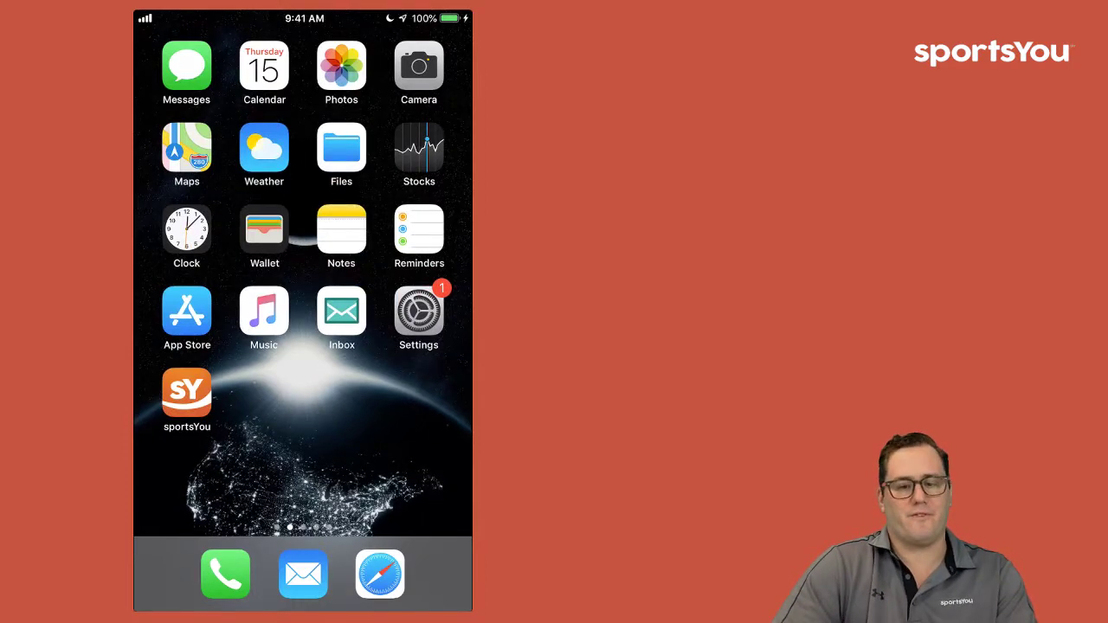
Switch to the sportsYou mobile app and open the team calendar of 2019 Blue Devils Varsity Football.
left_click(186, 394)
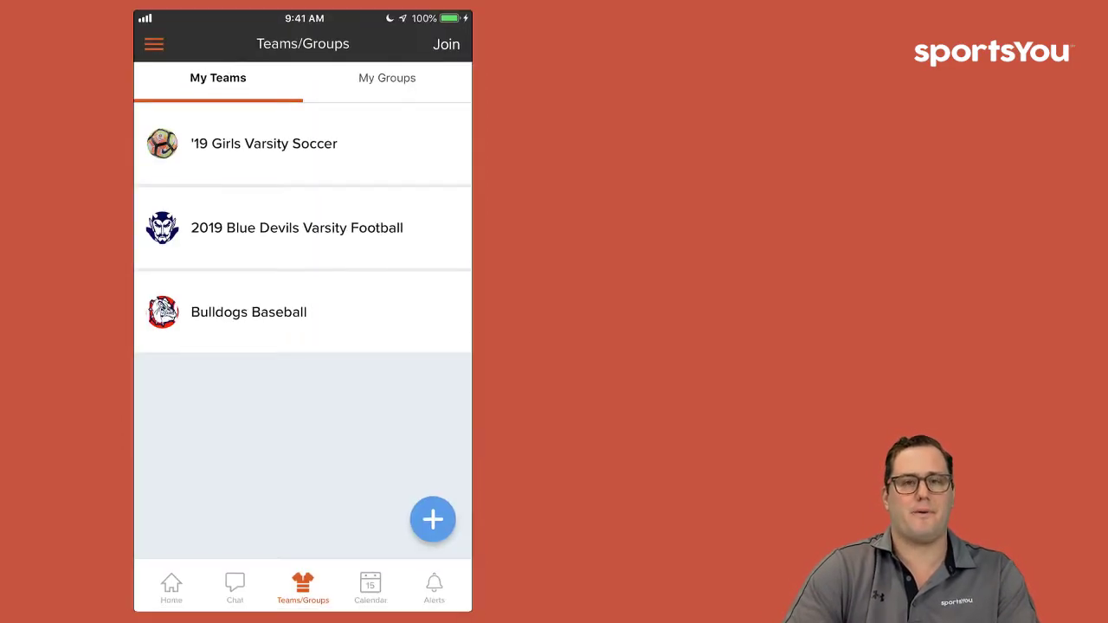
left_click(154, 44)
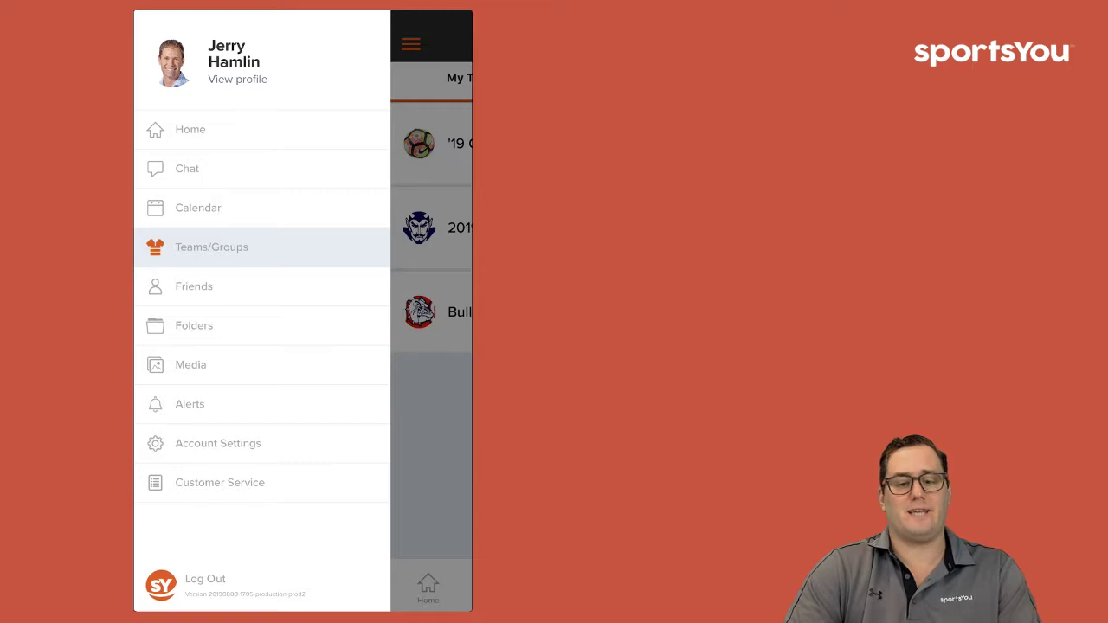
left_click(212, 248)
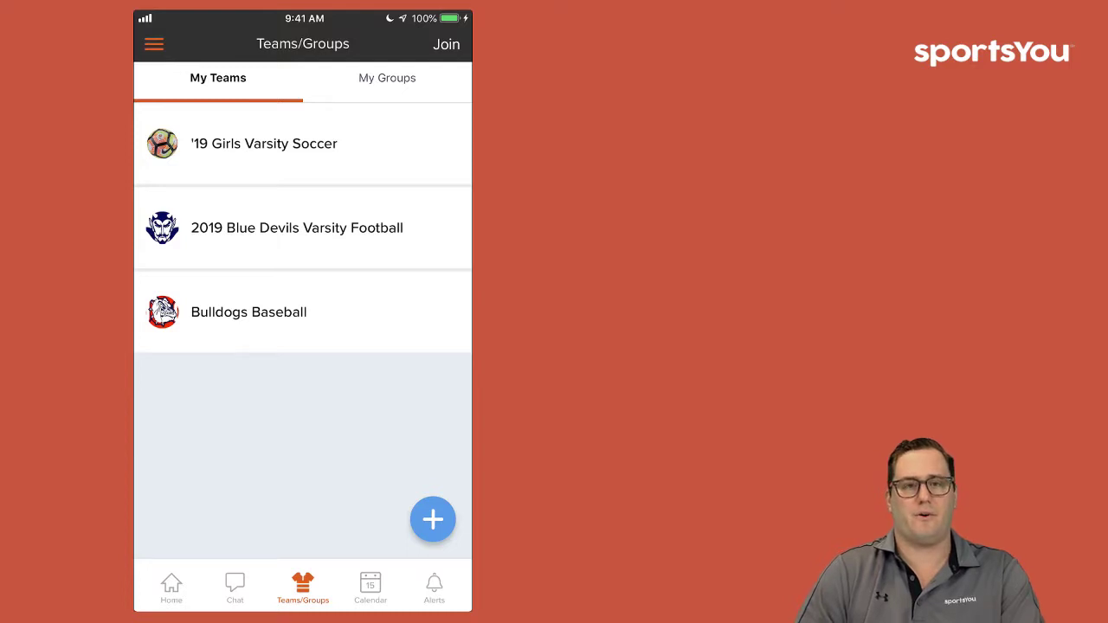
left_click(297, 228)
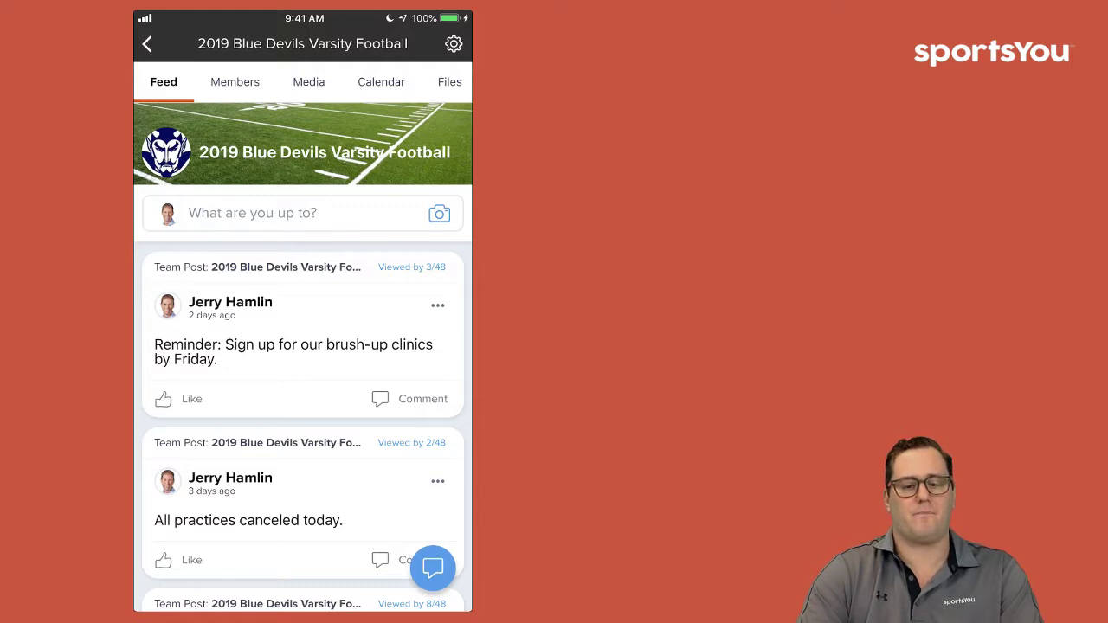
left_click(381, 83)
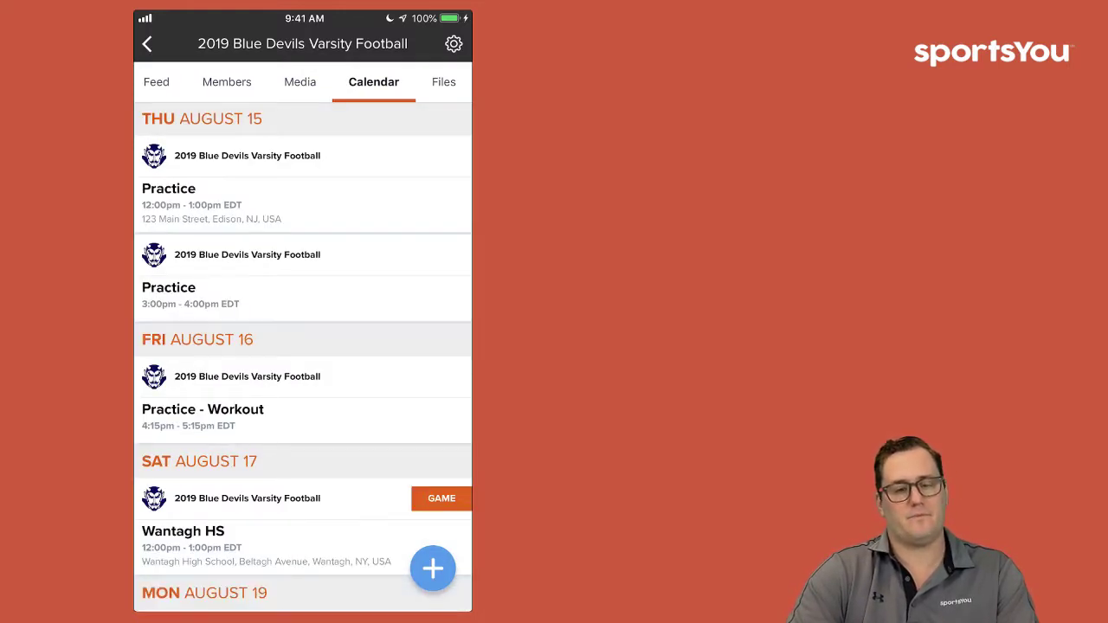
Browse the upcoming team events, open the Weight Room Workout on Monday, August 19, and review its attendance list.
scroll(303, 360, "down", 4)
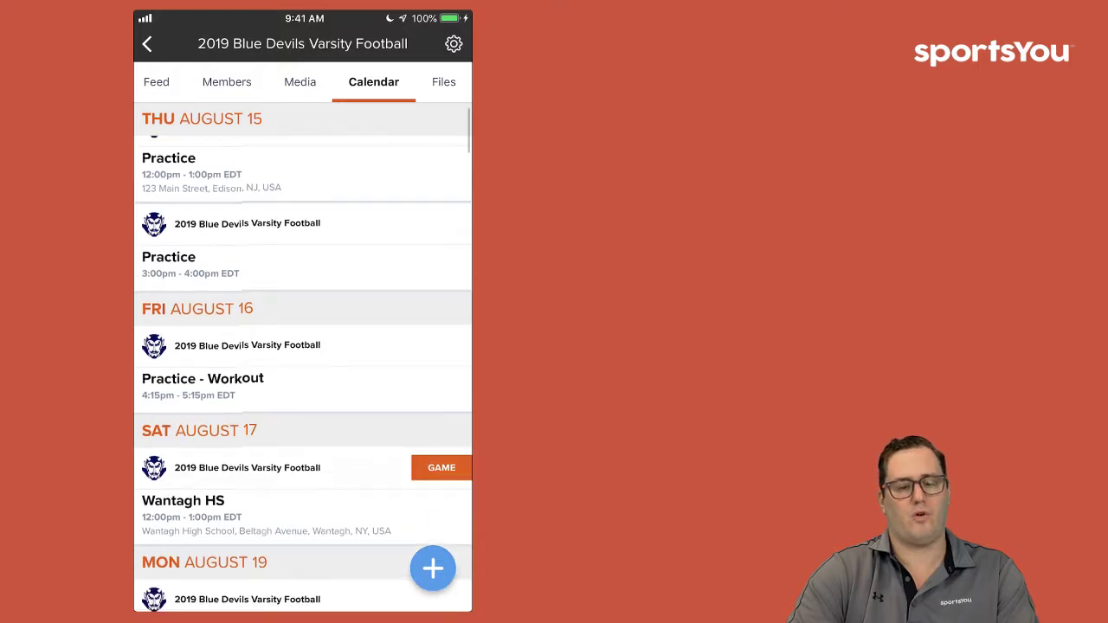
scroll(303, 416, "down", 4)
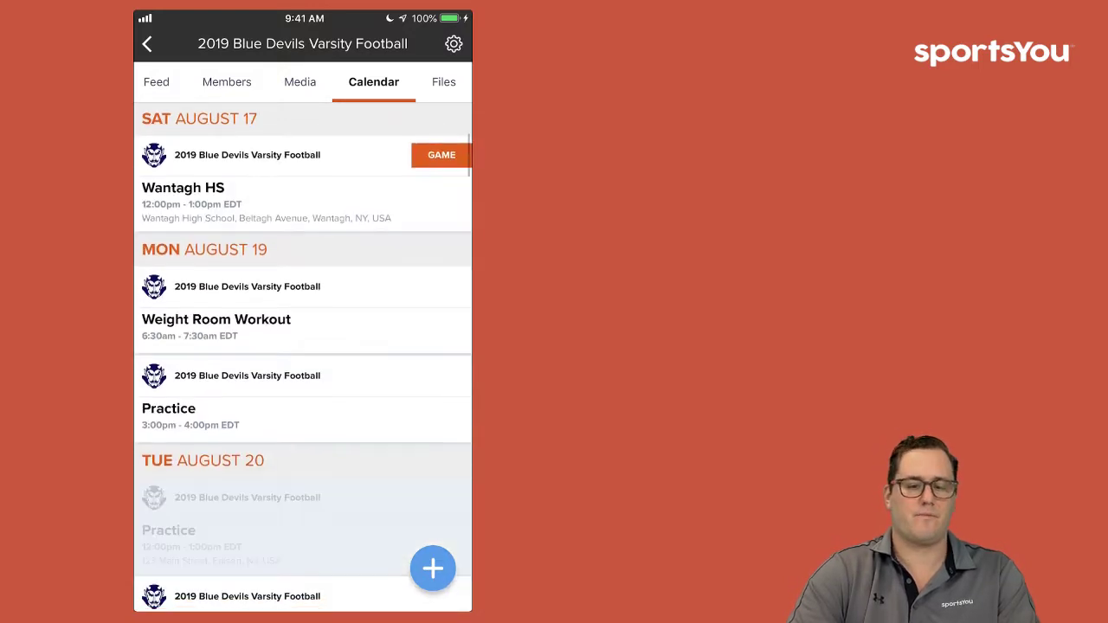
scroll(303, 520, "up", 1)
scroll(303, 355, "down", 3)
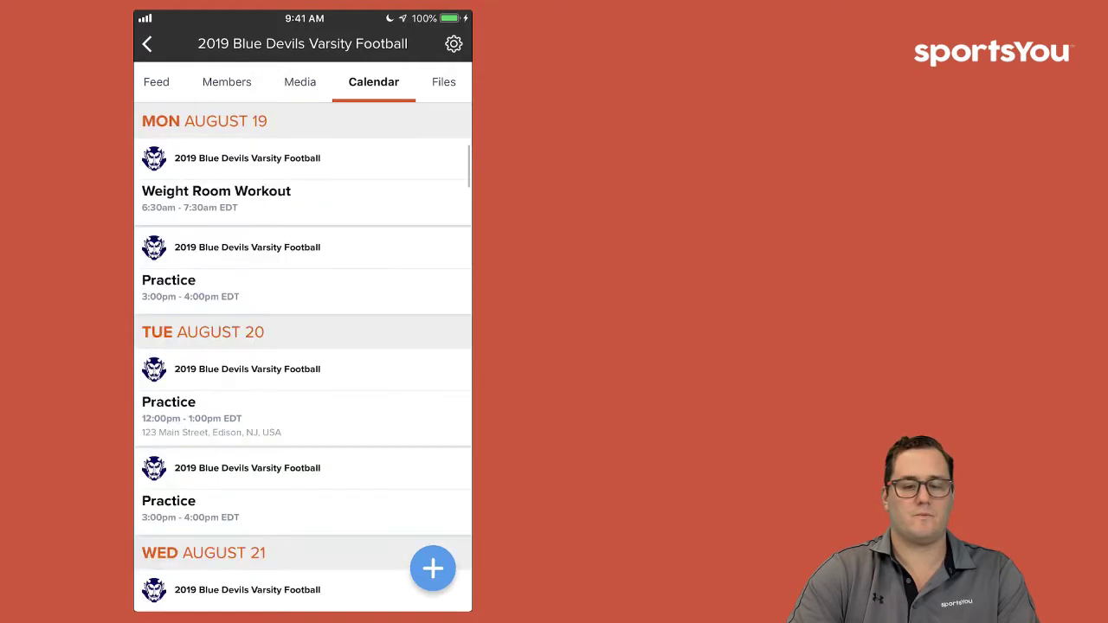
scroll(303, 355, "up", 5)
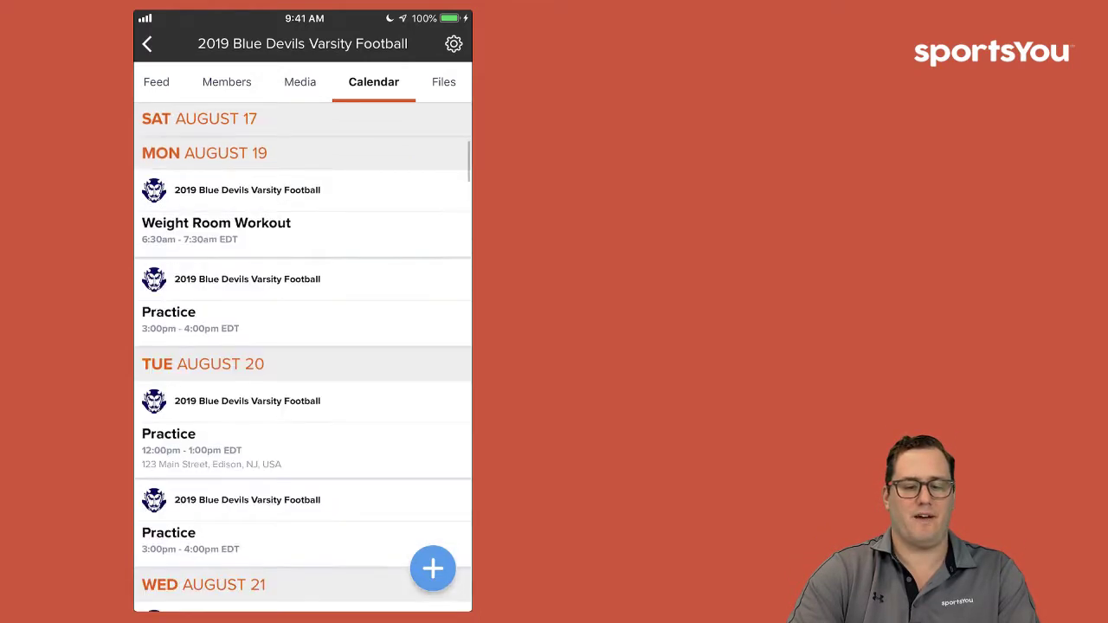
left_click(304, 407)
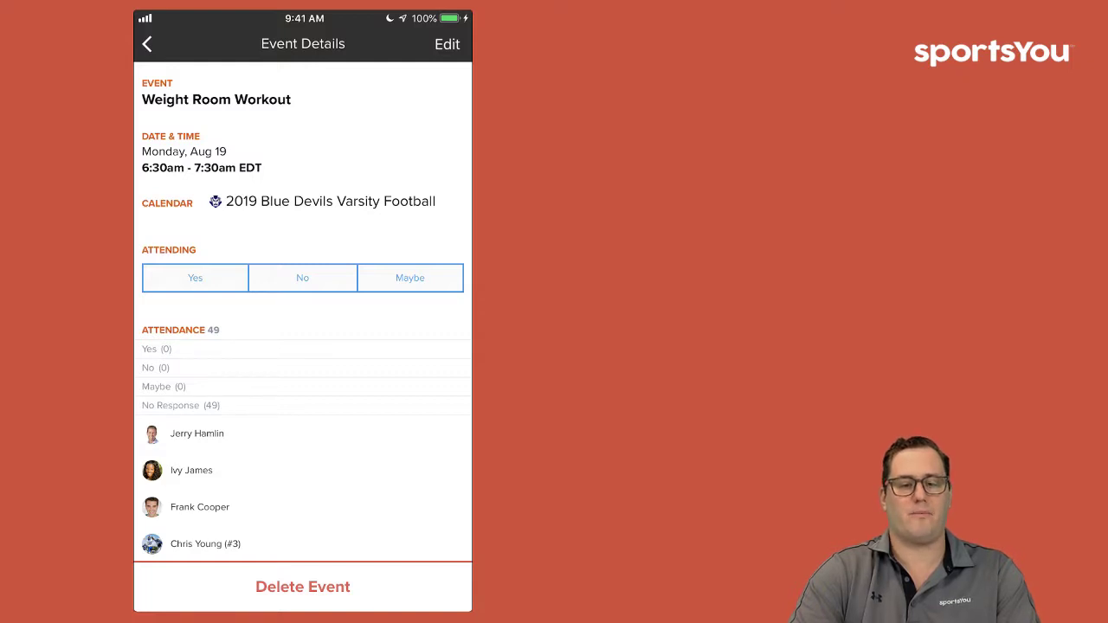
scroll(303, 312, "down", 15)
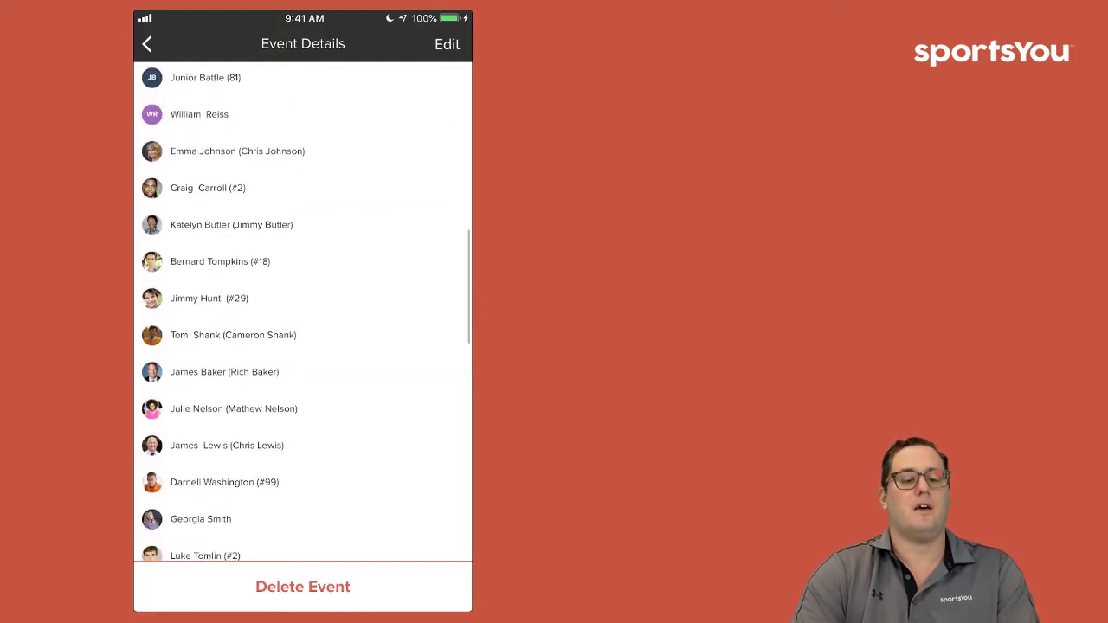
scroll(303, 312, "up", 15)
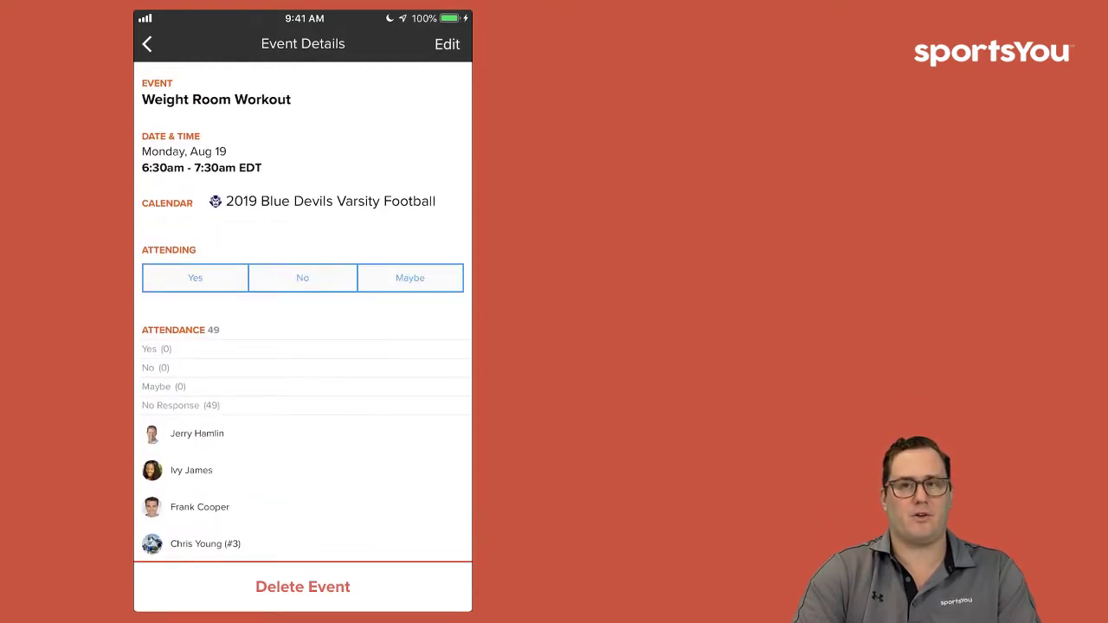
Edit the August 19 Weight Room Workout and exclude the Family group from its recipients, keeping Coaches and Players.
left_click(447, 44)
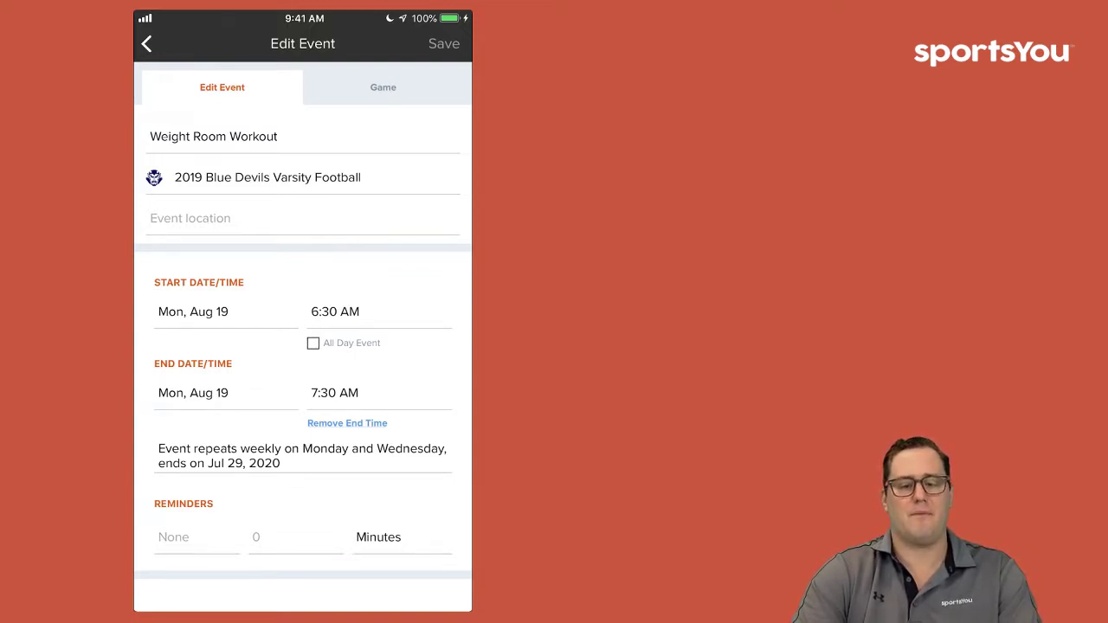
scroll(303, 338, "down", 5)
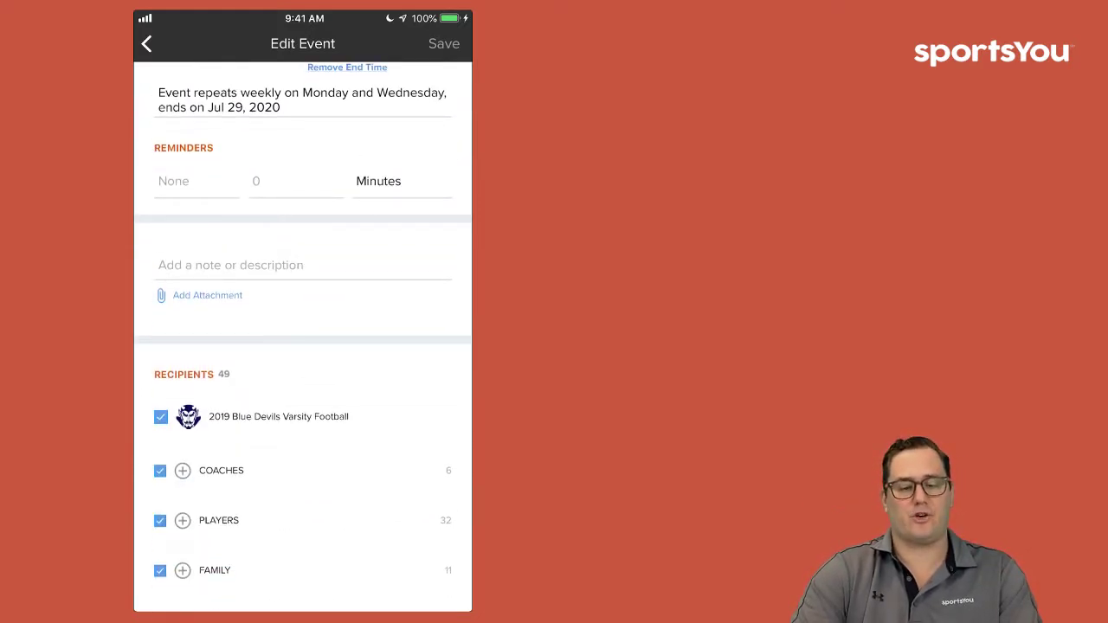
scroll(303, 338, "down", 2)
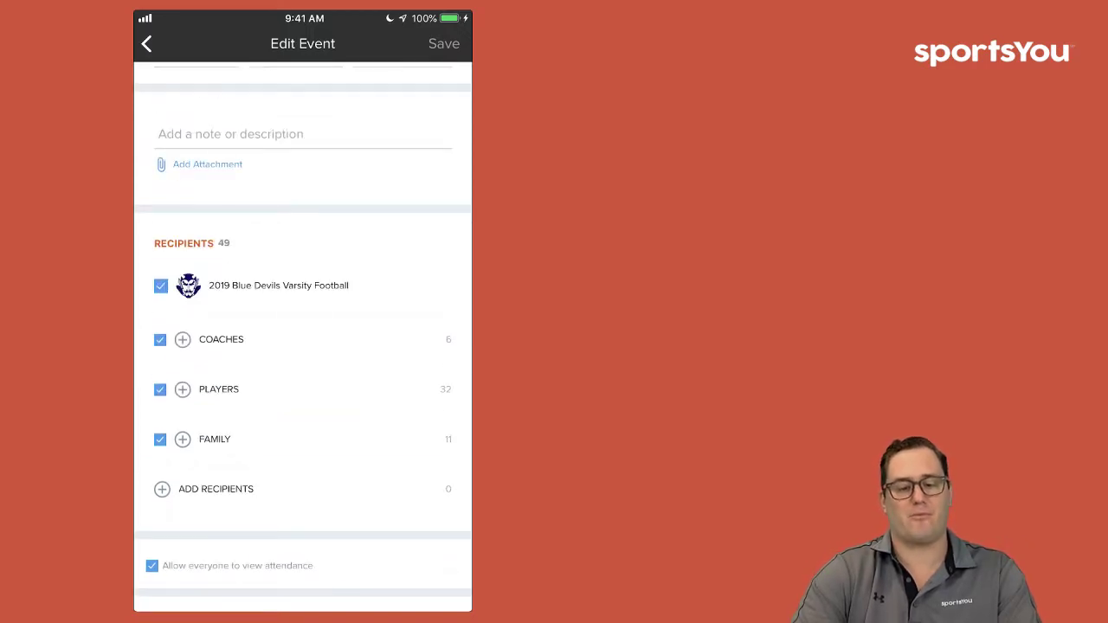
left_click(160, 439)
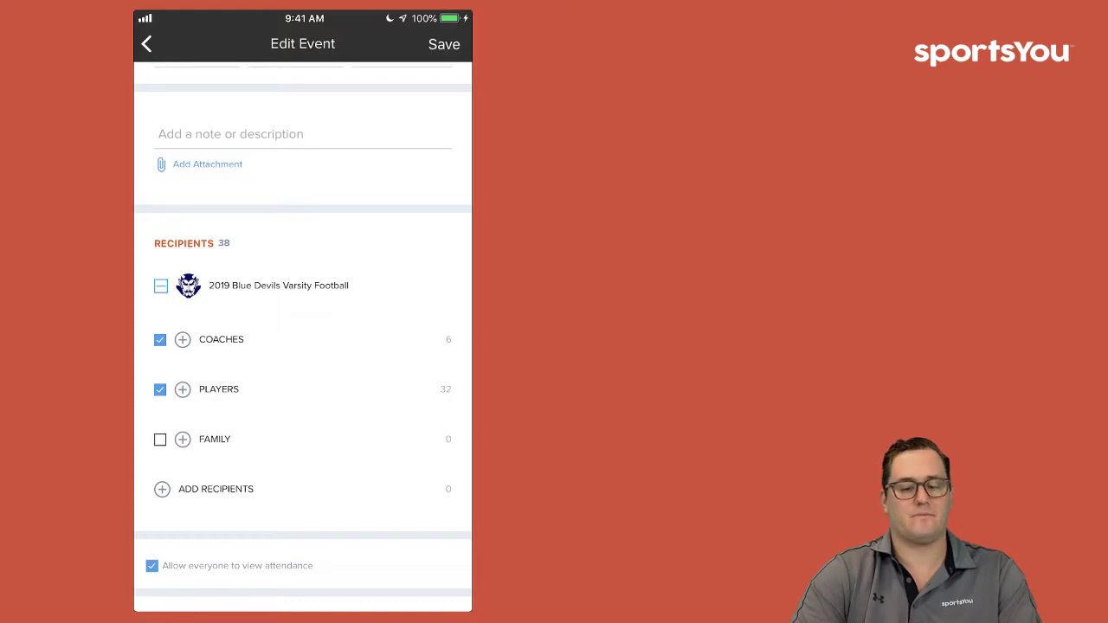
scroll(303, 338, "down", 1)
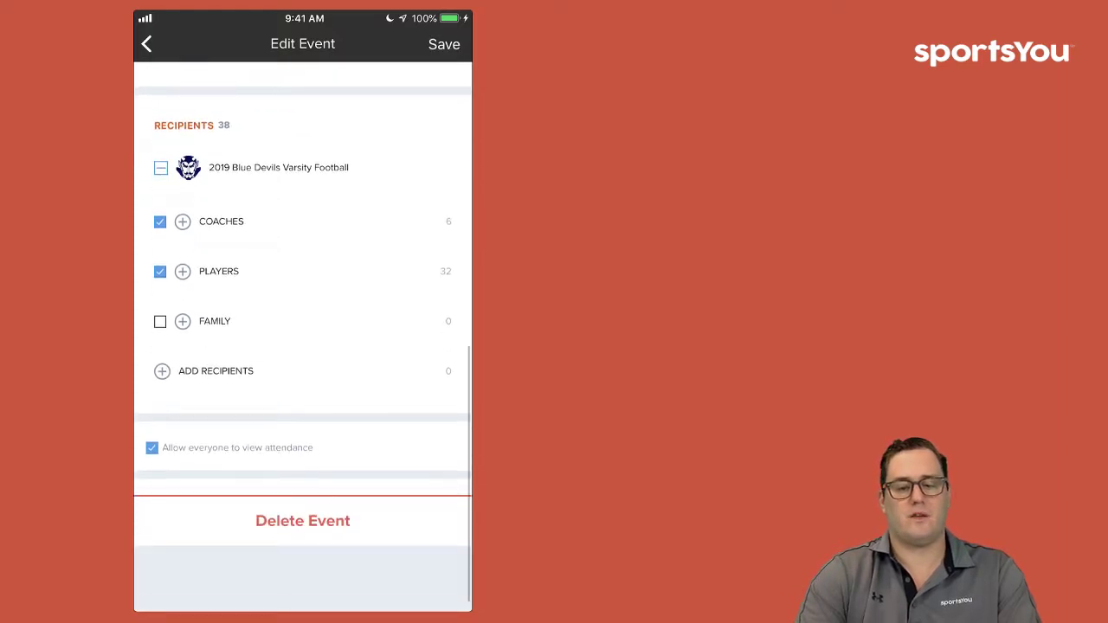
Save the Weight Room Workout change for Only this instance, with all invitees notified of the change.
scroll(303, 338, "up", 5)
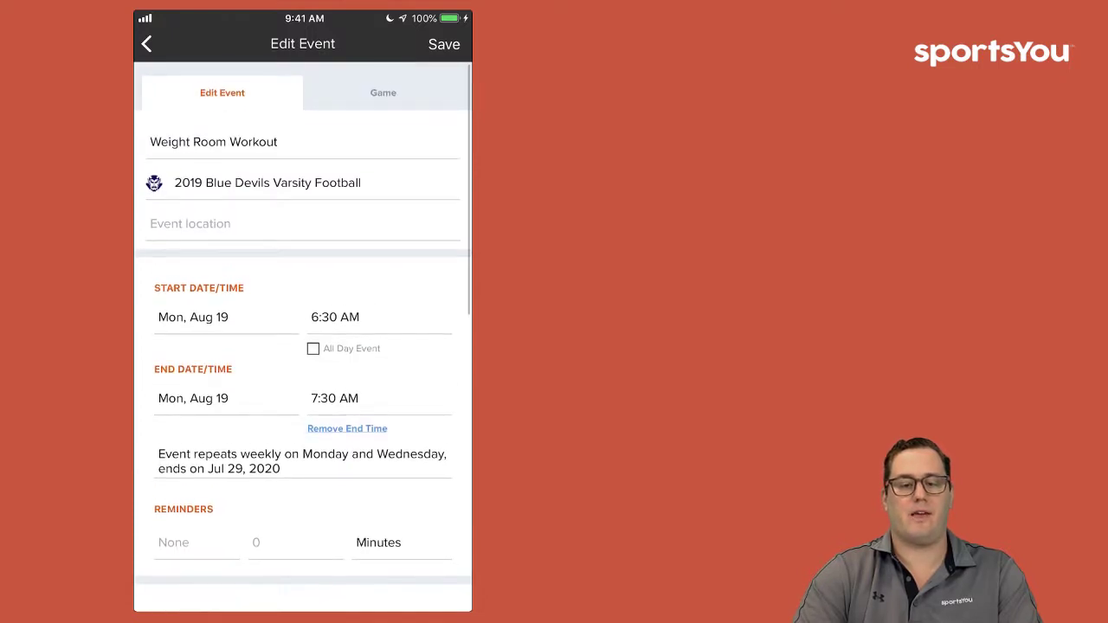
left_click(444, 44)
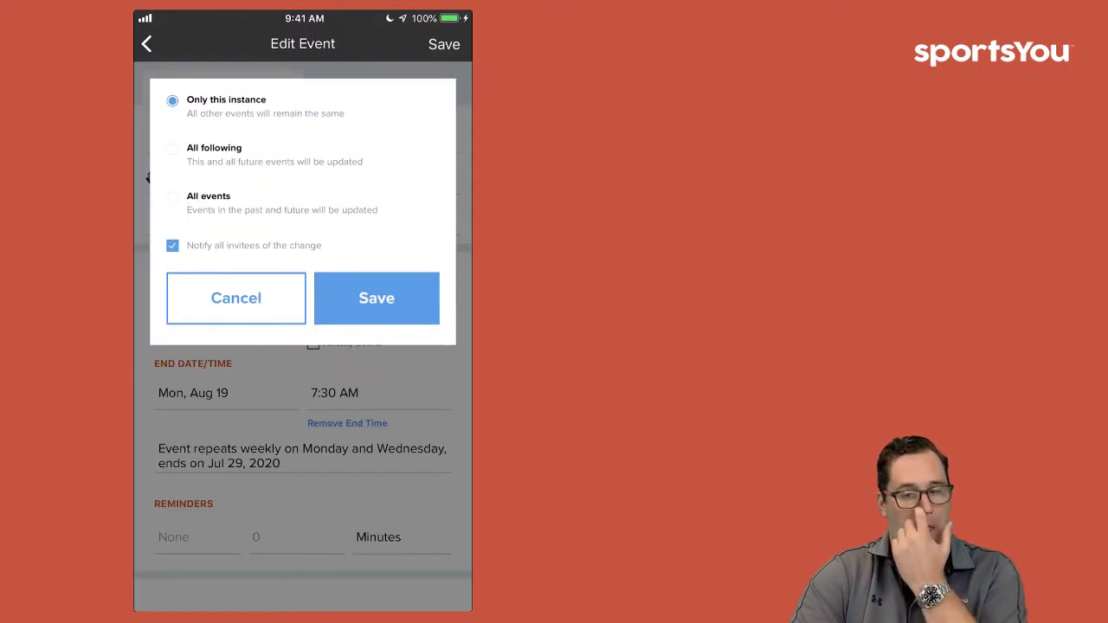
left_click(377, 297)
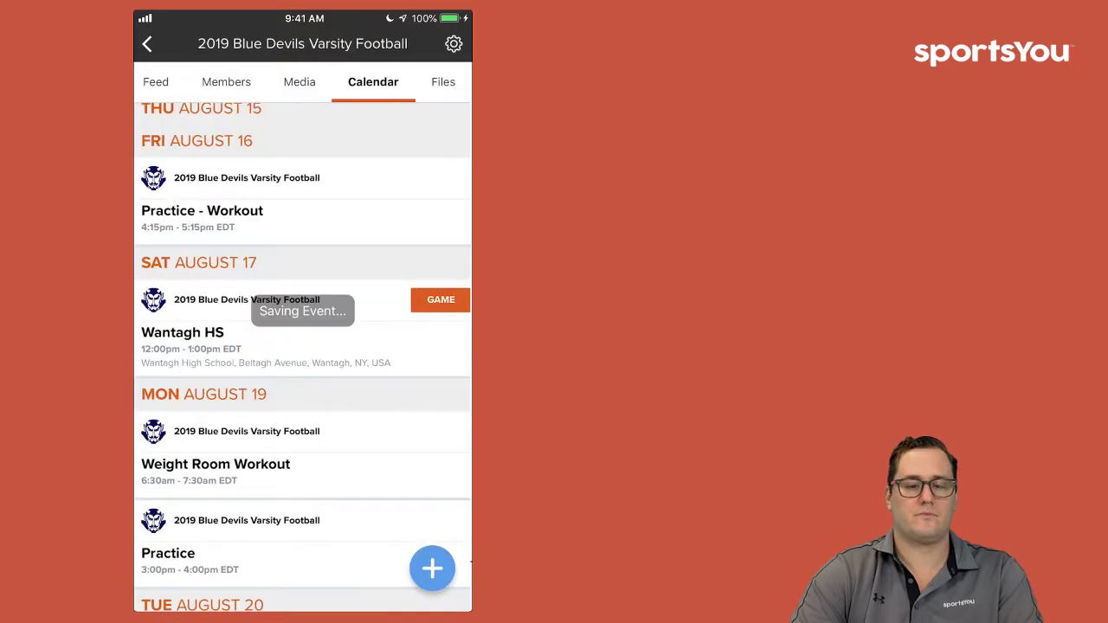
Leave the team page, go to the app's combined calendar, and examine the events listed for Thursday, August 15.
left_click(147, 44)
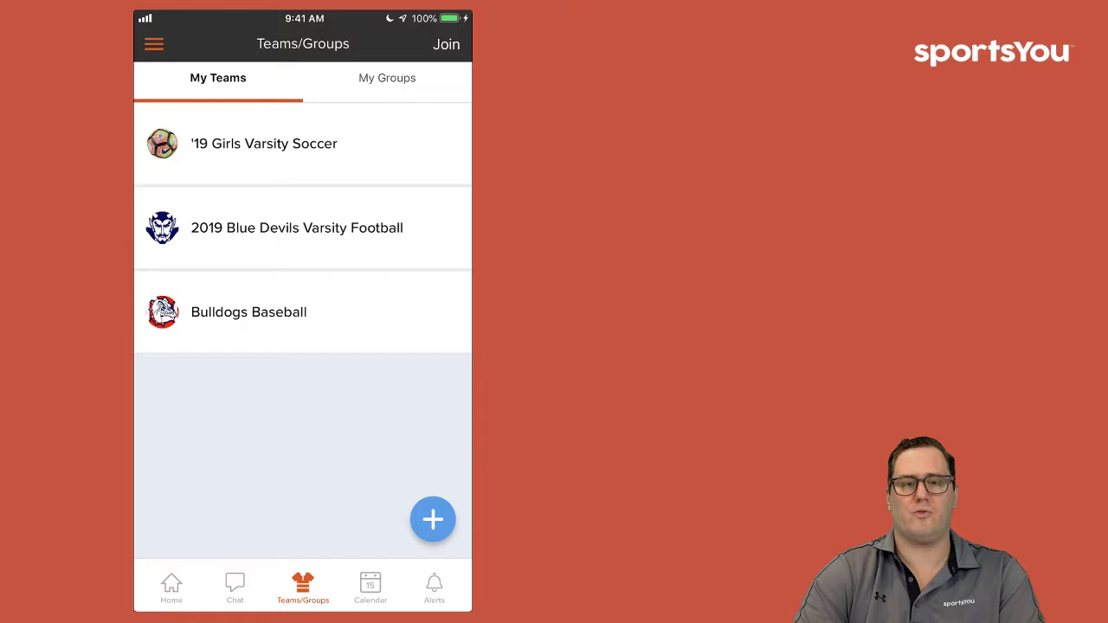
left_click(155, 44)
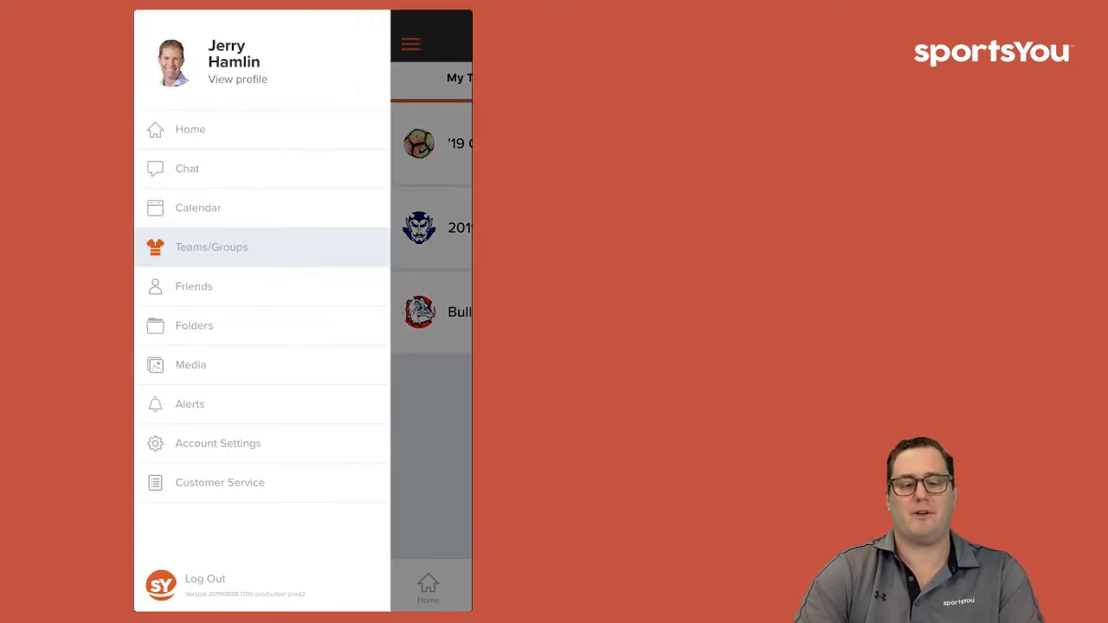
left_click(199, 208)
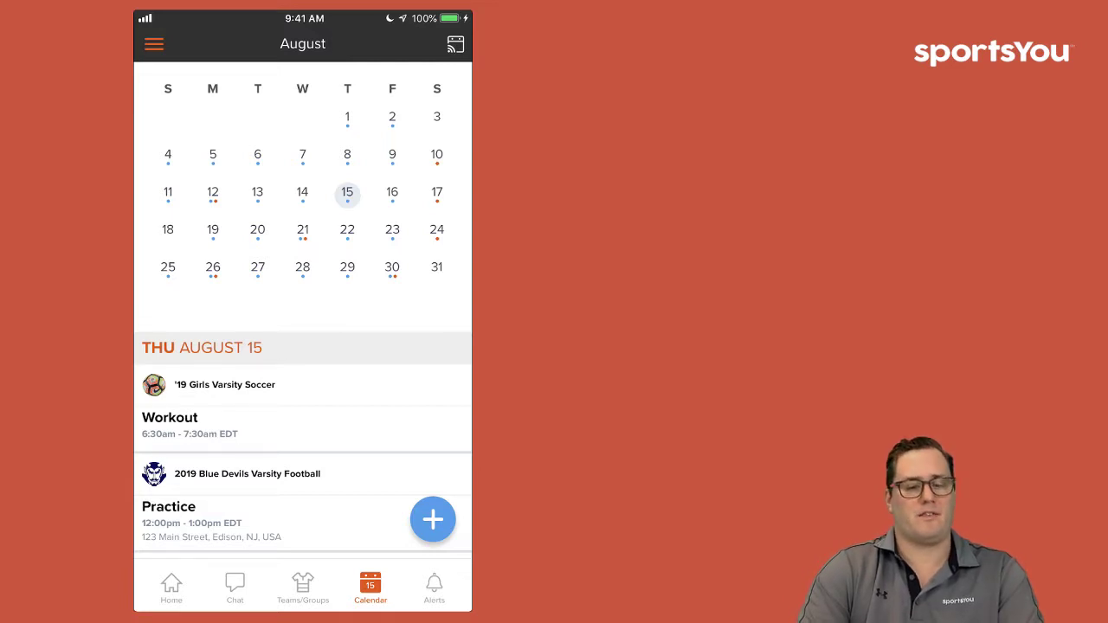
scroll(303, 347, "down", 5)
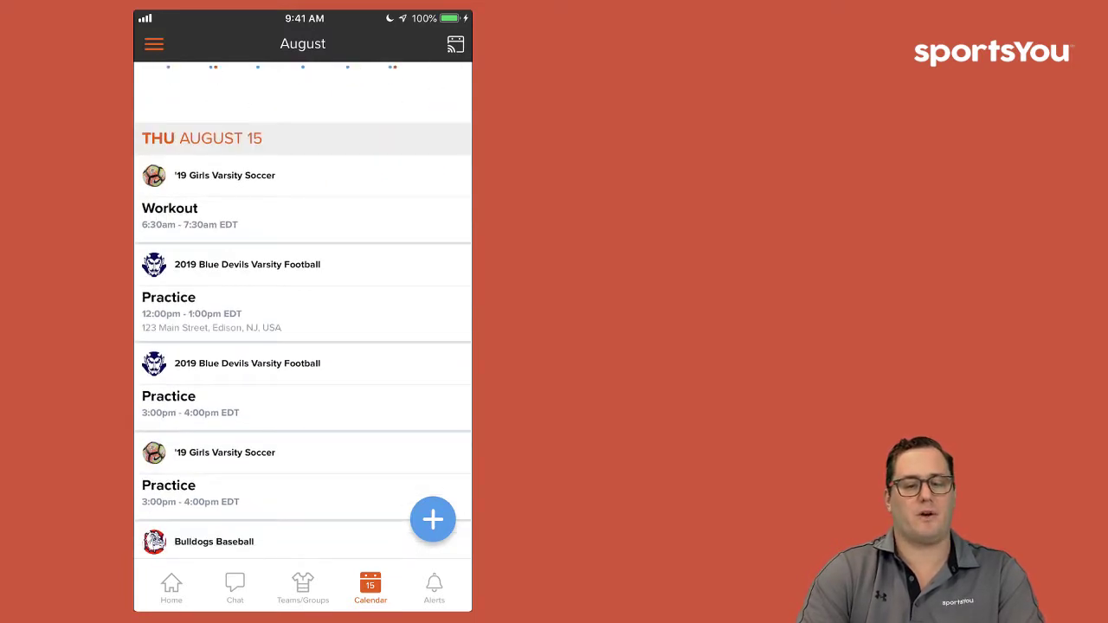
scroll(303, 347, "down", 5)
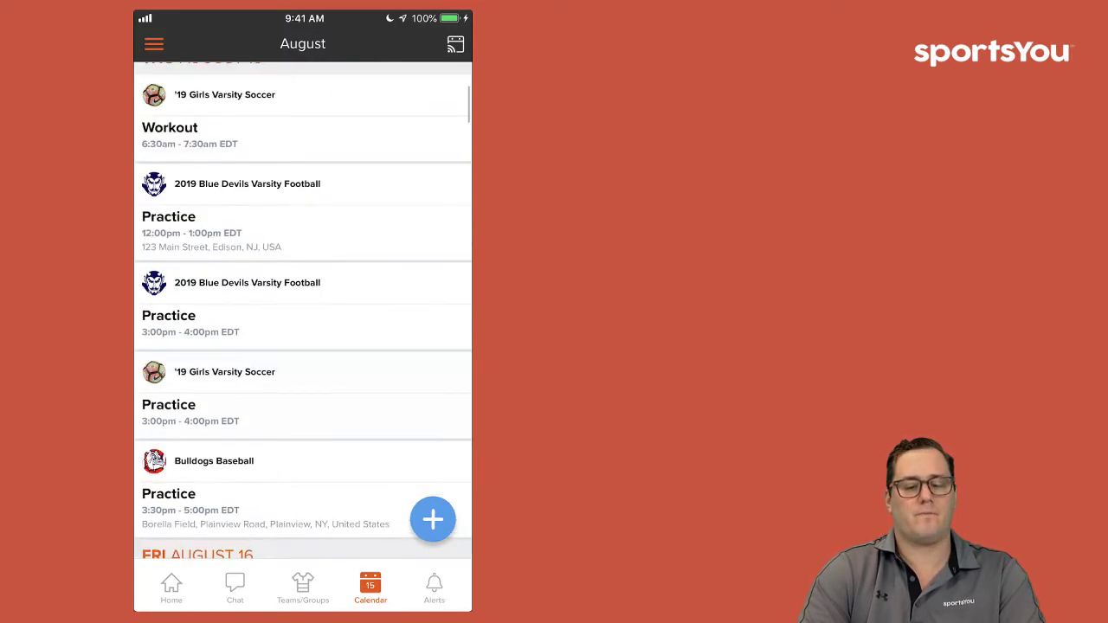
scroll(303, 346, "up", 3)
scroll(303, 347, "up", 3)
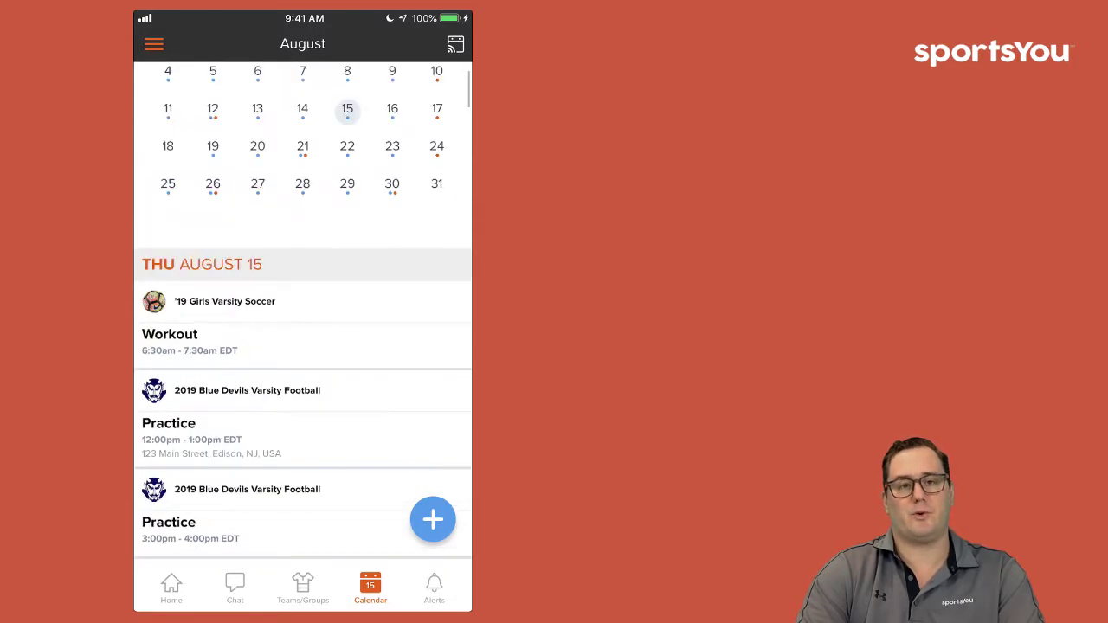
scroll(303, 303, "up", 2)
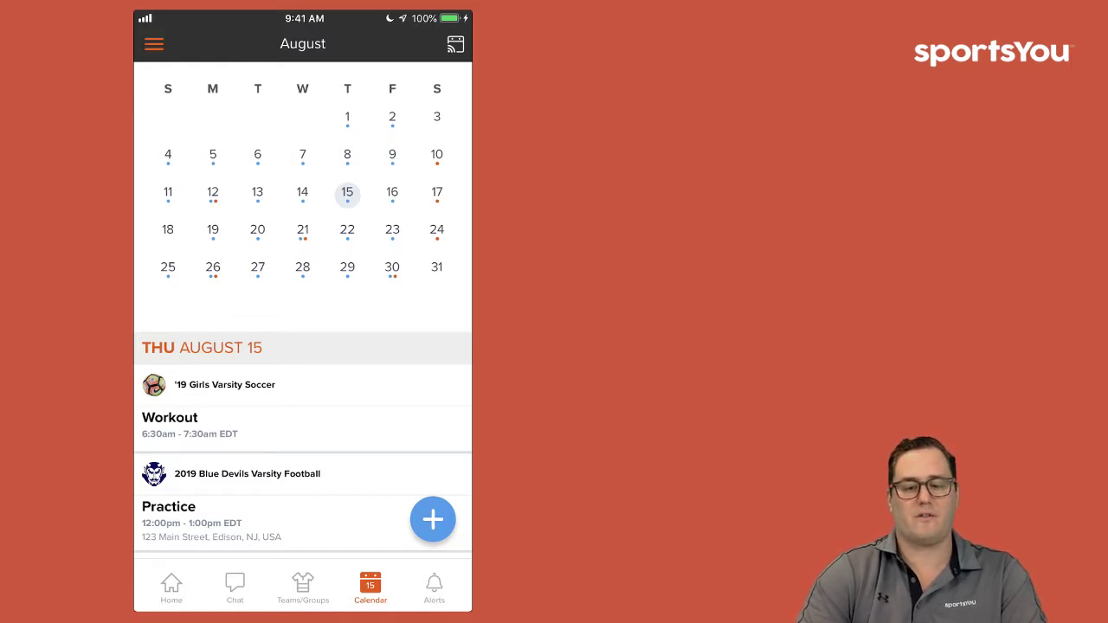
Select Friday, August 30 in the combined calendar and review all events scheduled that day.
left_click(392, 269)
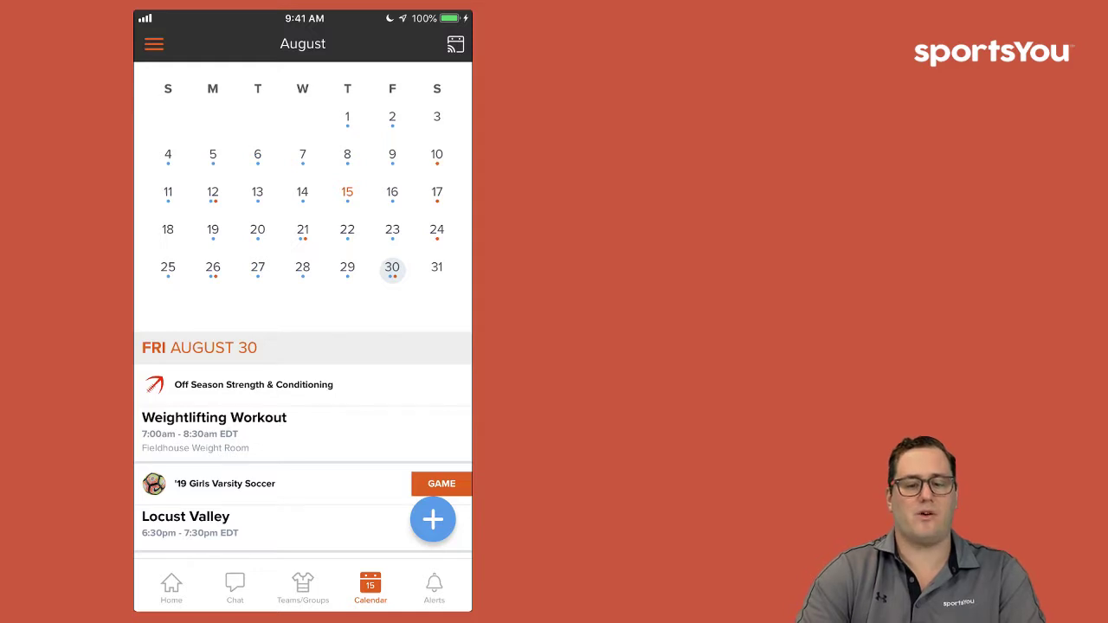
scroll(303, 416, "down", 4)
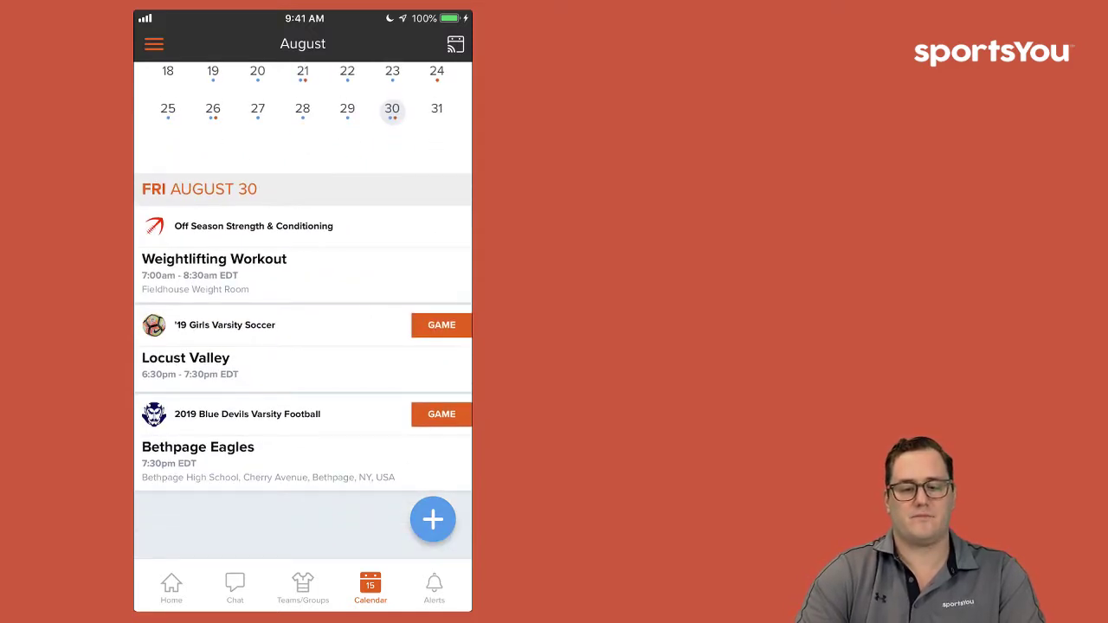
scroll(303, 346, "up", 4)
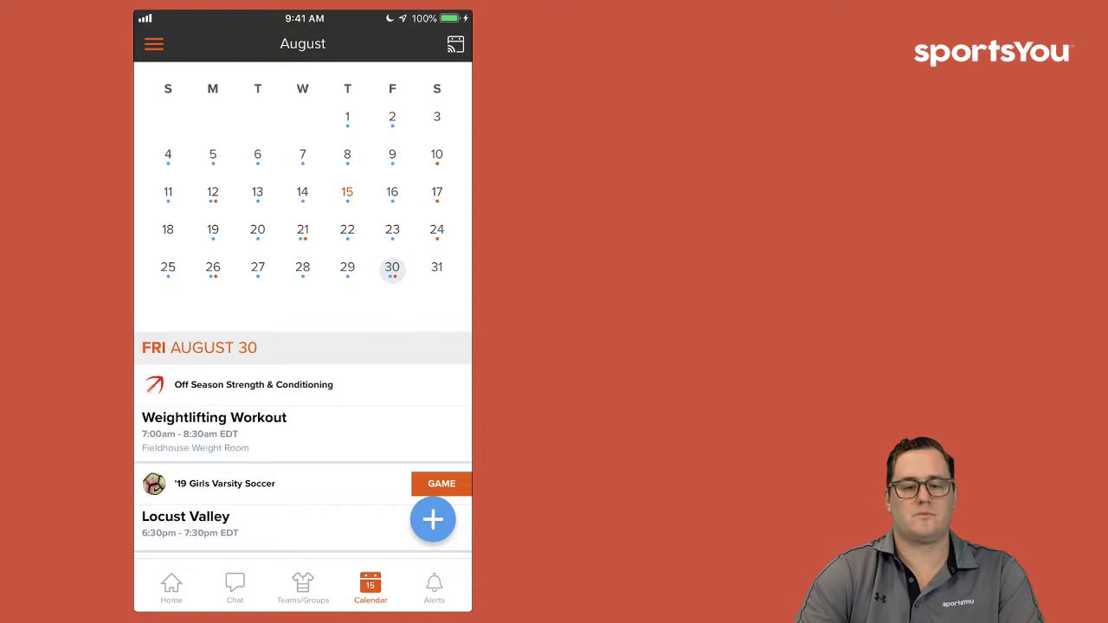
Bring up the app's main navigation to move on from the calendar.
left_click(154, 43)
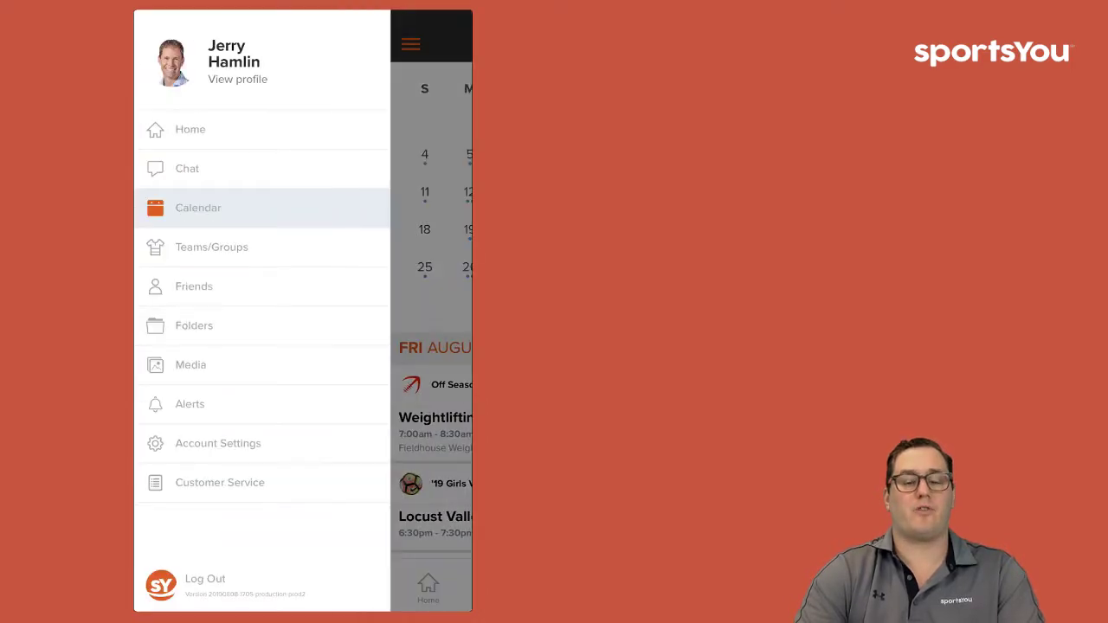